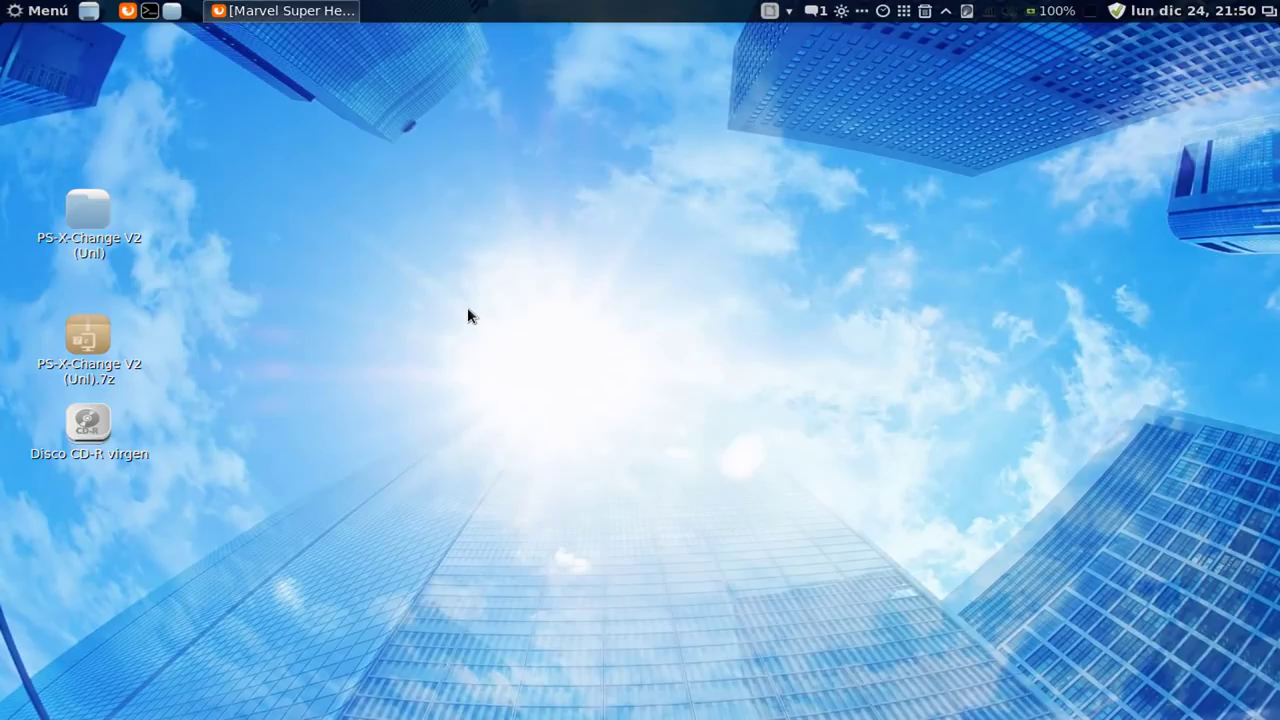
drag(472, 180, 684, 406)
drag(336, 246, 722, 416)
Step: Switch to Firefox, look over the Marvel Super Heroes vs. Street Fighter ROM download page, and minimize the browser
click(288, 11)
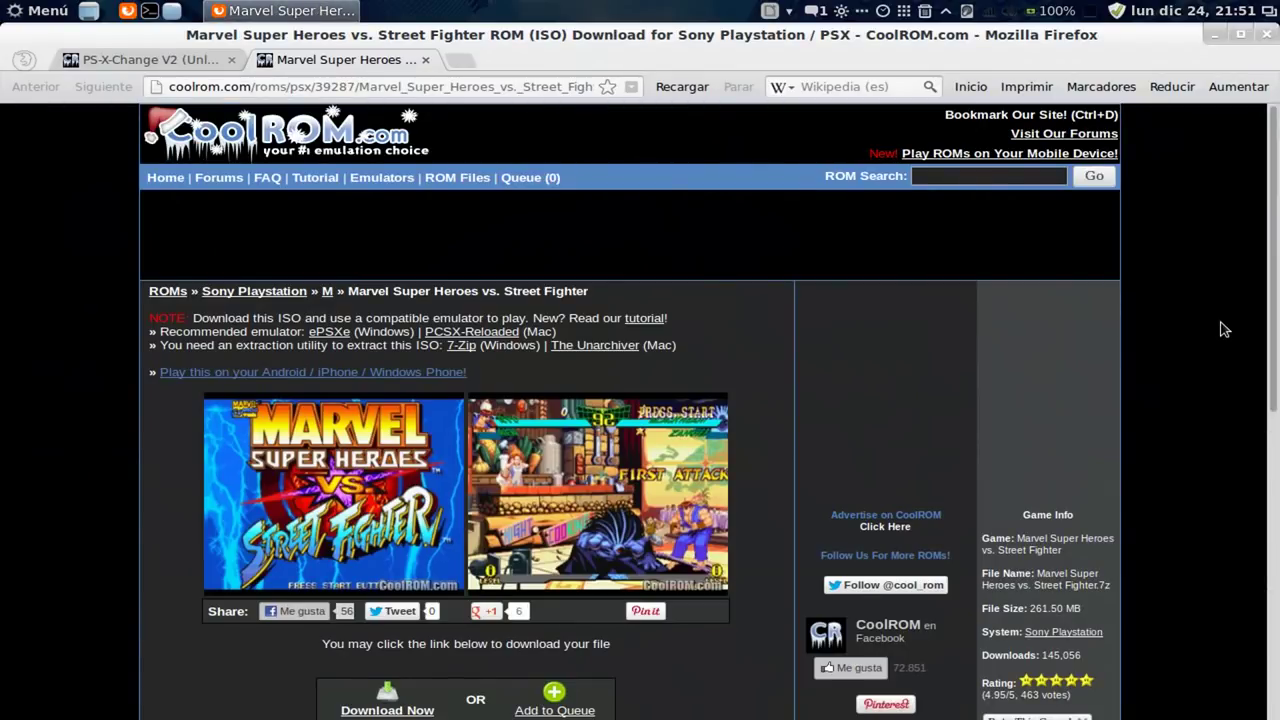
scroll(1190, 318, down, 7)
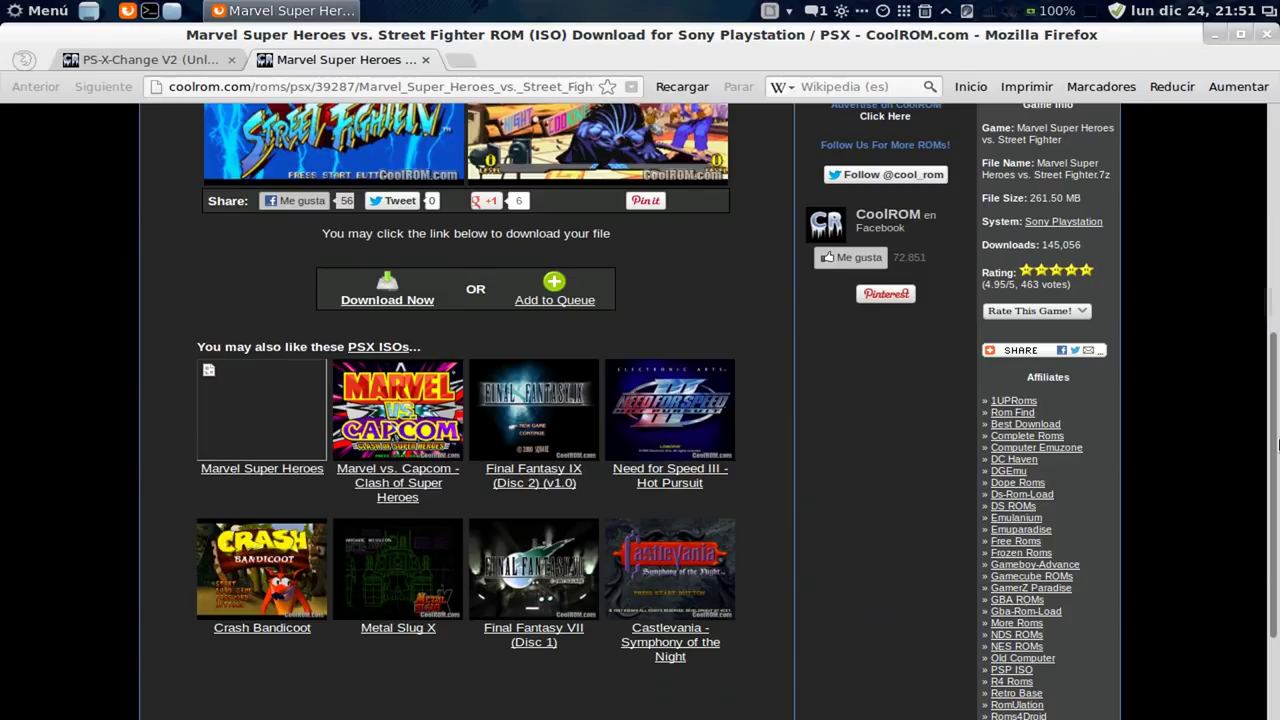
drag(1276, 432, 1262, 290)
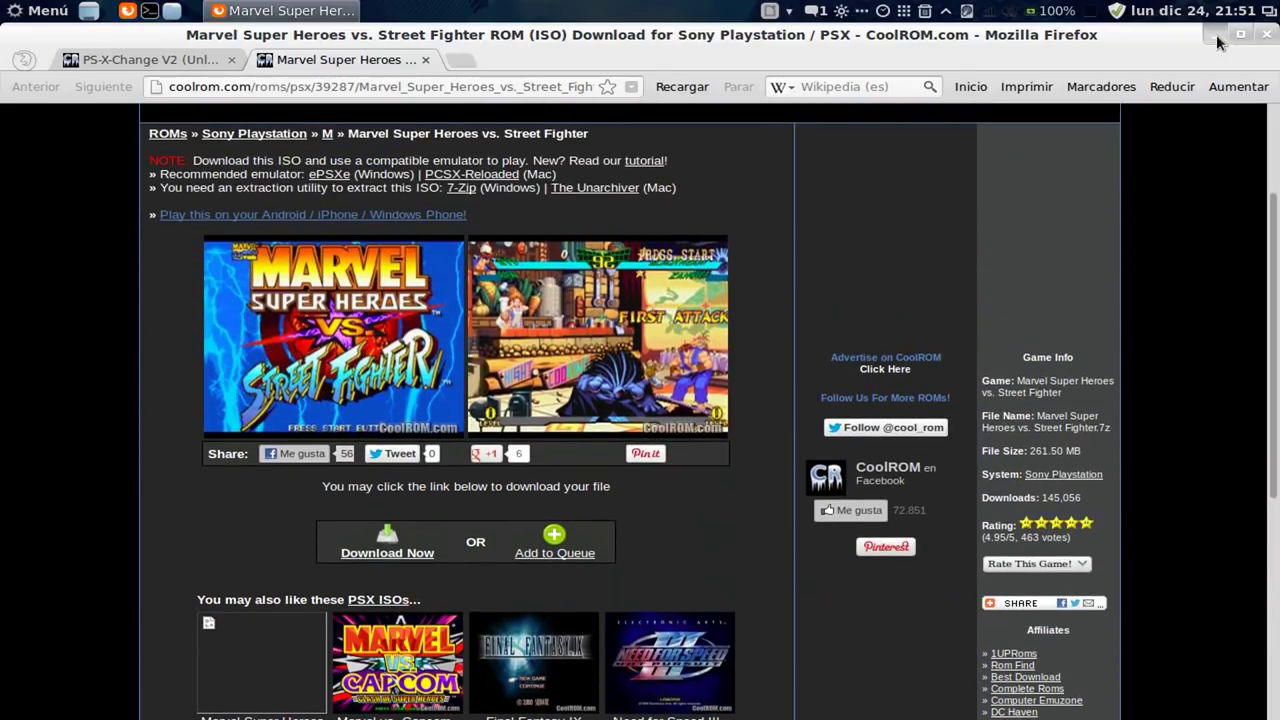
click(1216, 36)
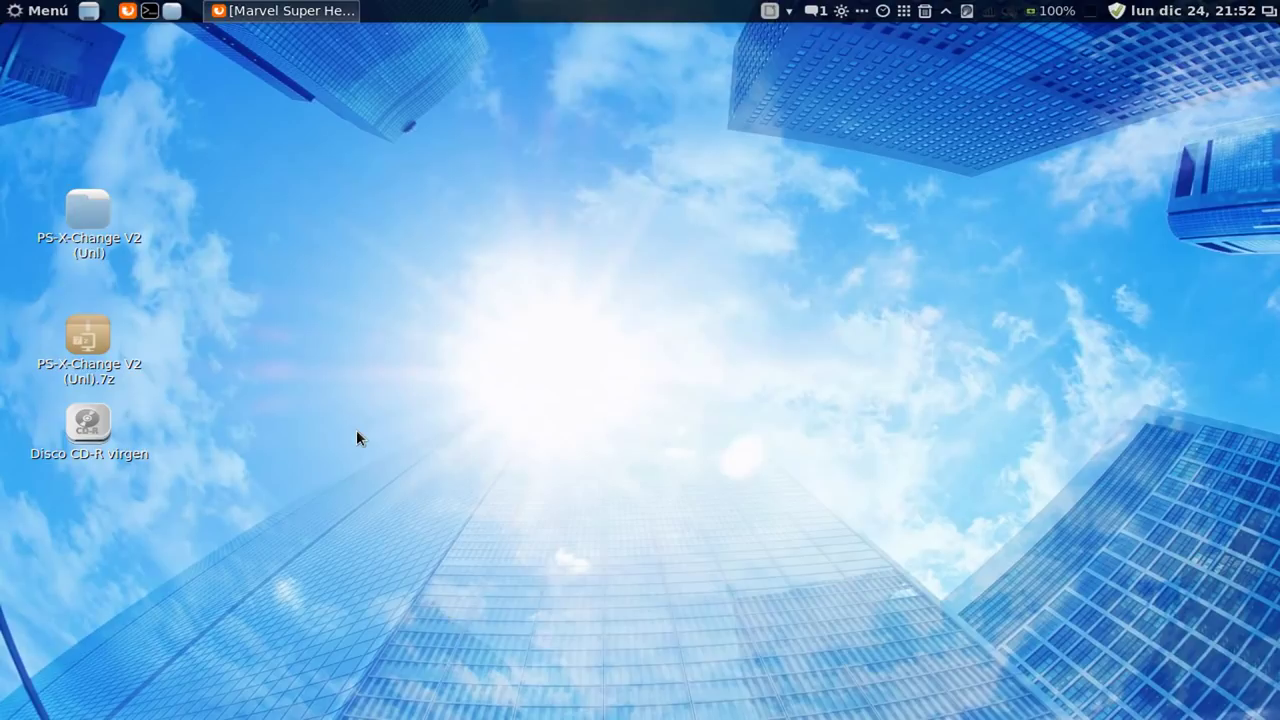
Step: Open the extracted PS-X-Change V2 (Unl) folder on the desktop and select its .bin file
right_click(94, 338)
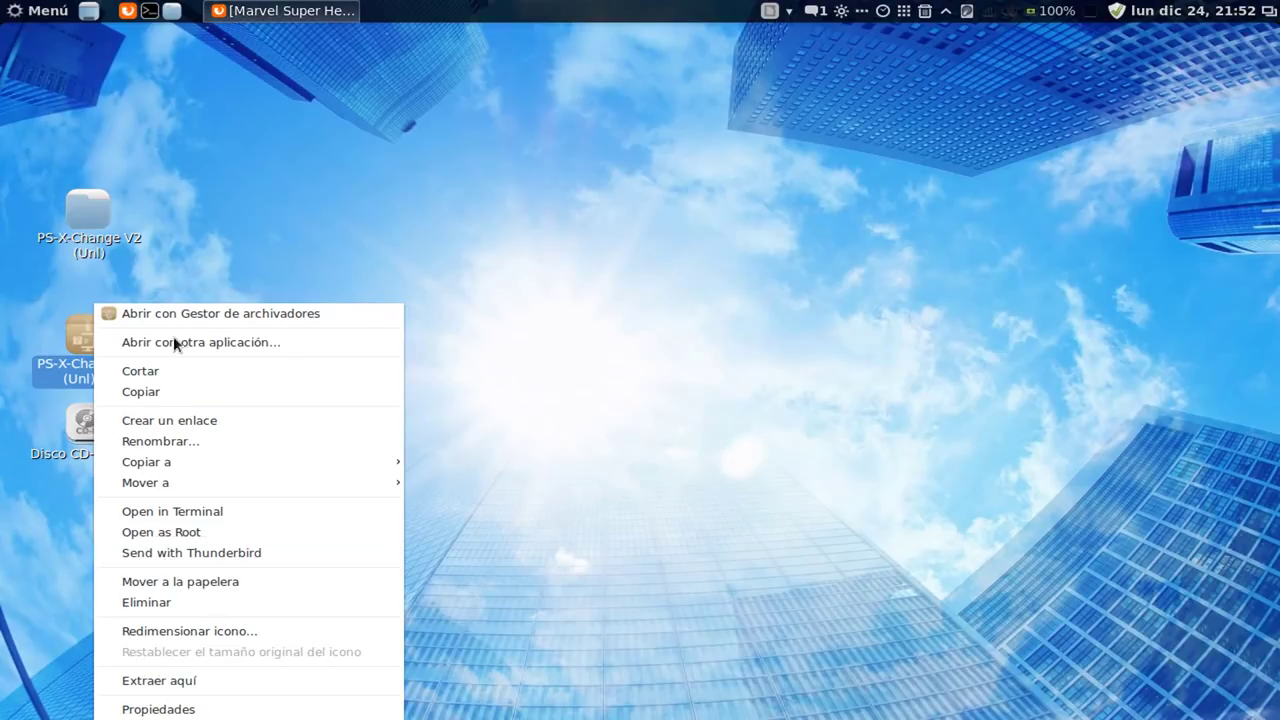
click(218, 253)
double_click(85, 254)
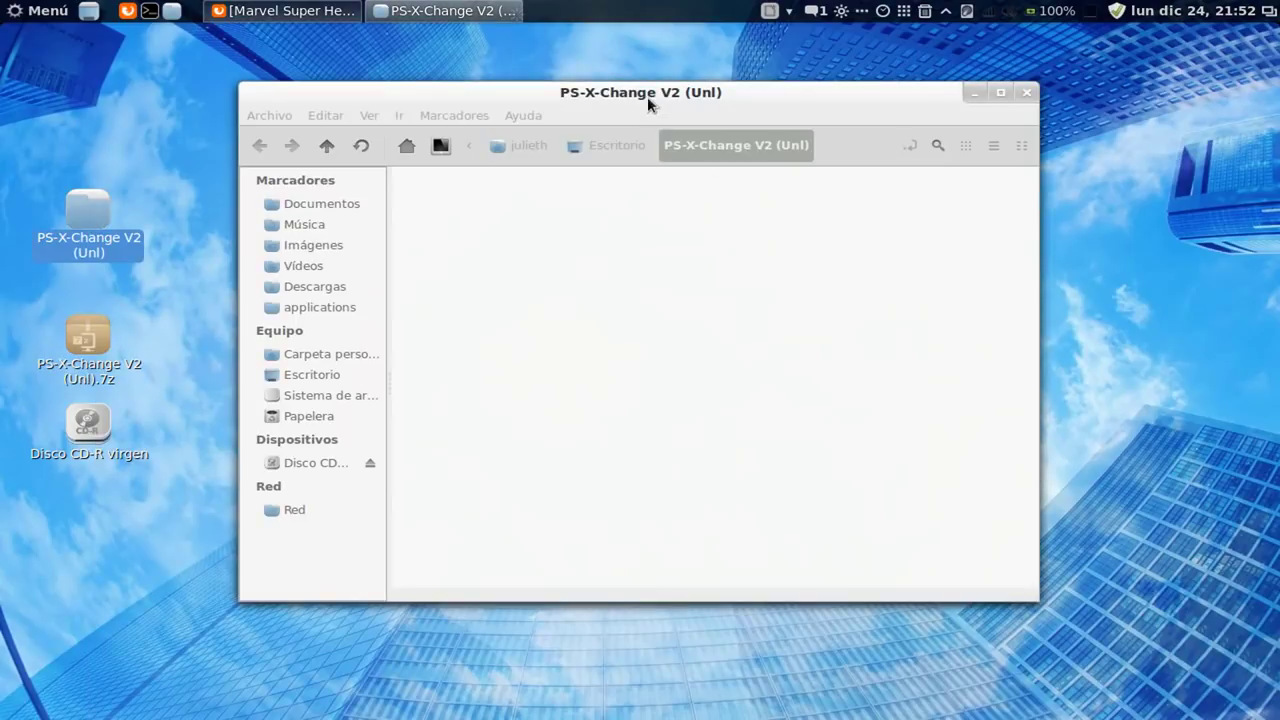
drag(647, 96, 646, 87)
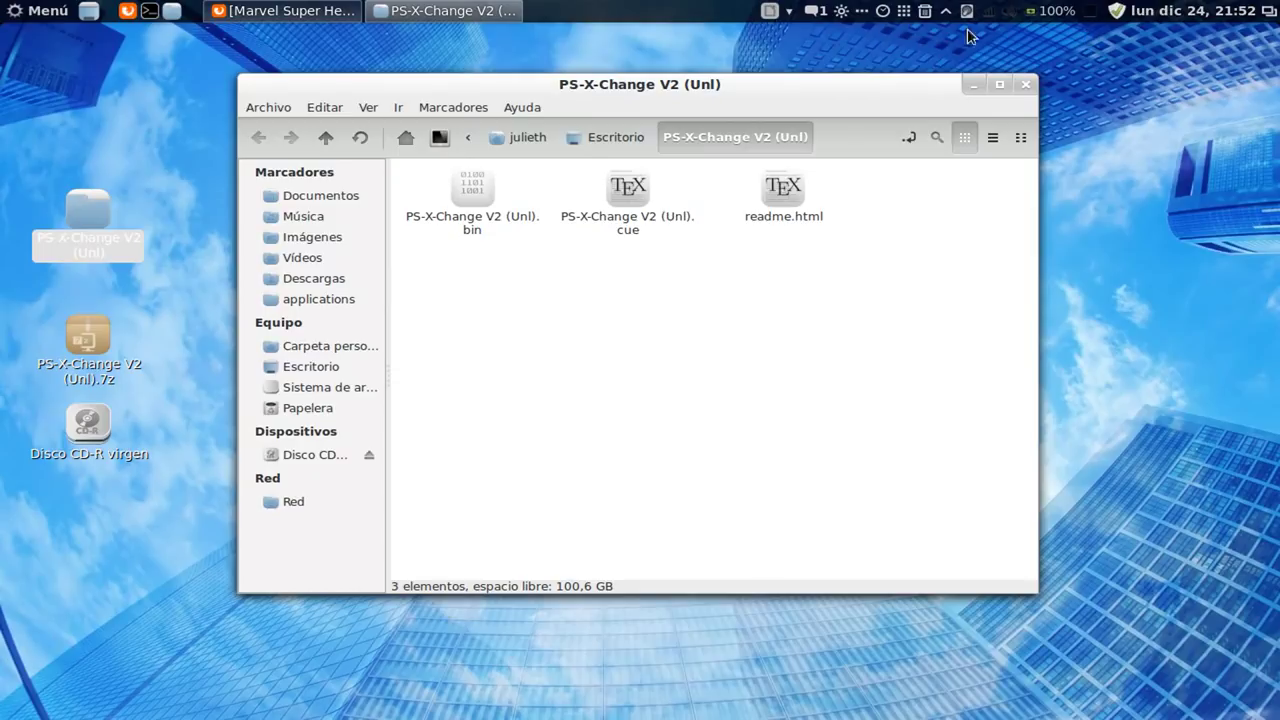
click(1005, 14)
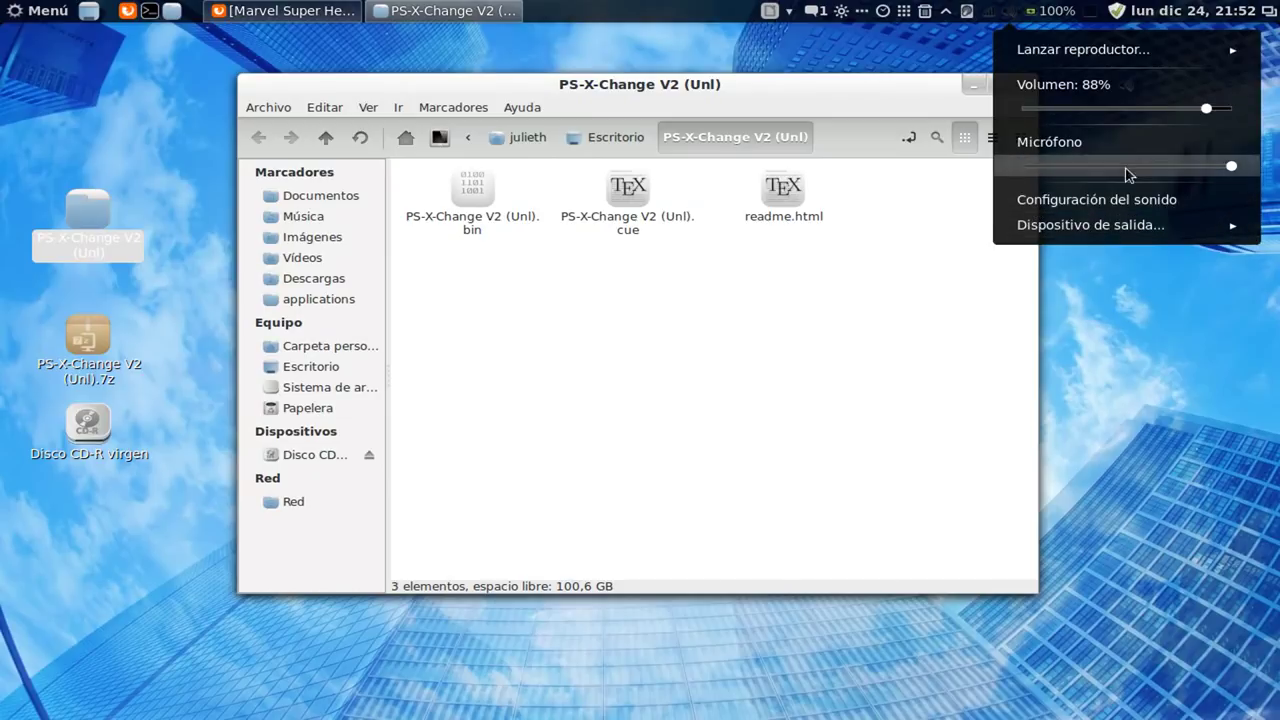
click(786, 82)
drag(703, 83, 710, 78)
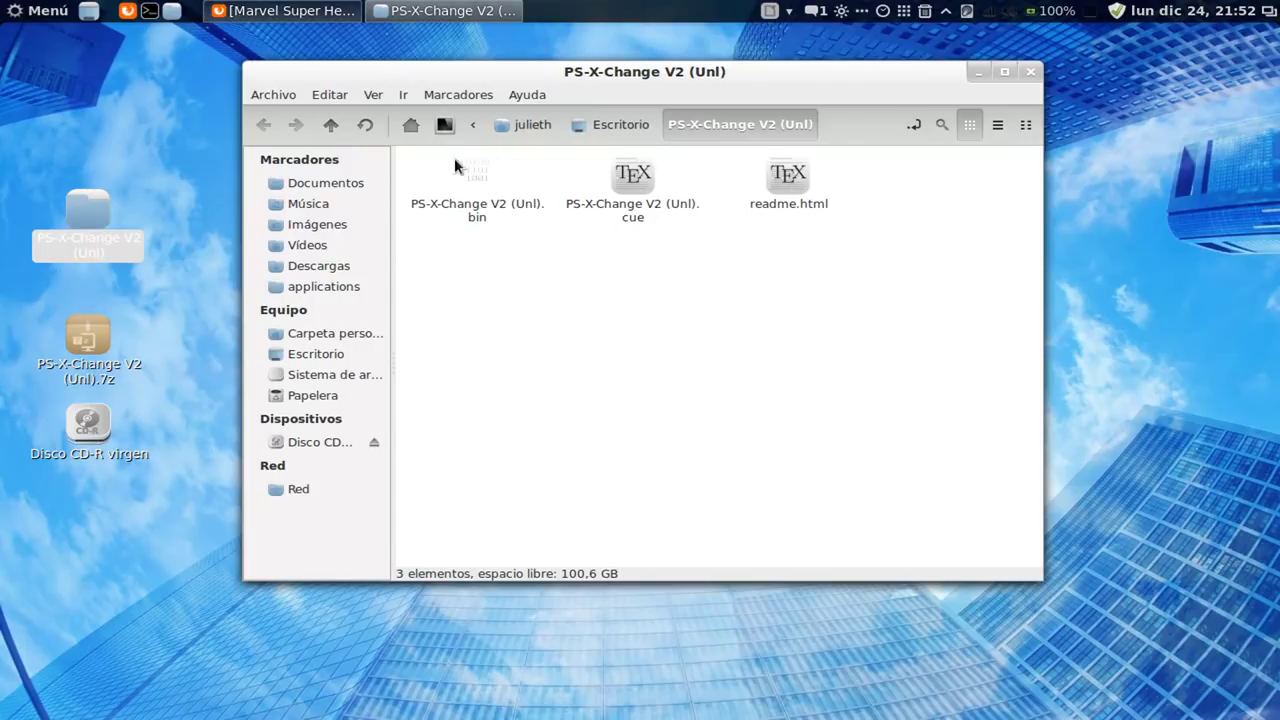
click(476, 190)
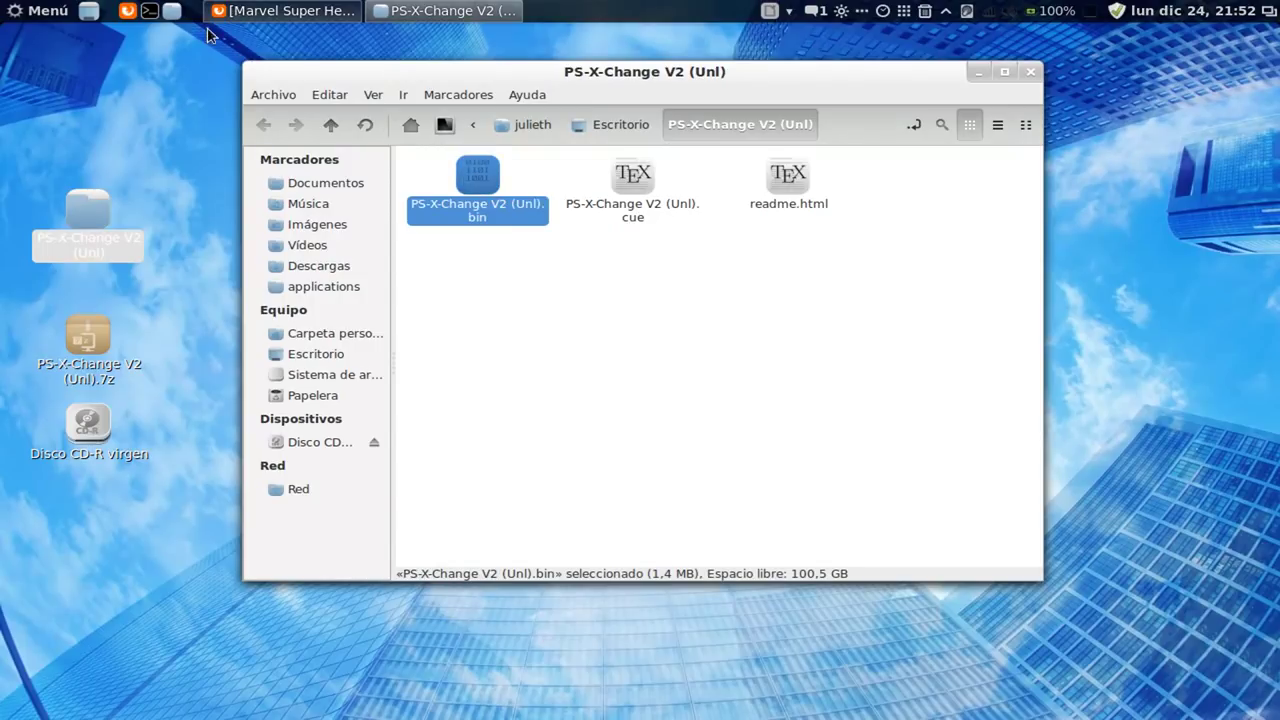
Step: Launch the K3b disc burning program and minimize the PS-X-Change V2 (Unl) folder window
click(16, 12)
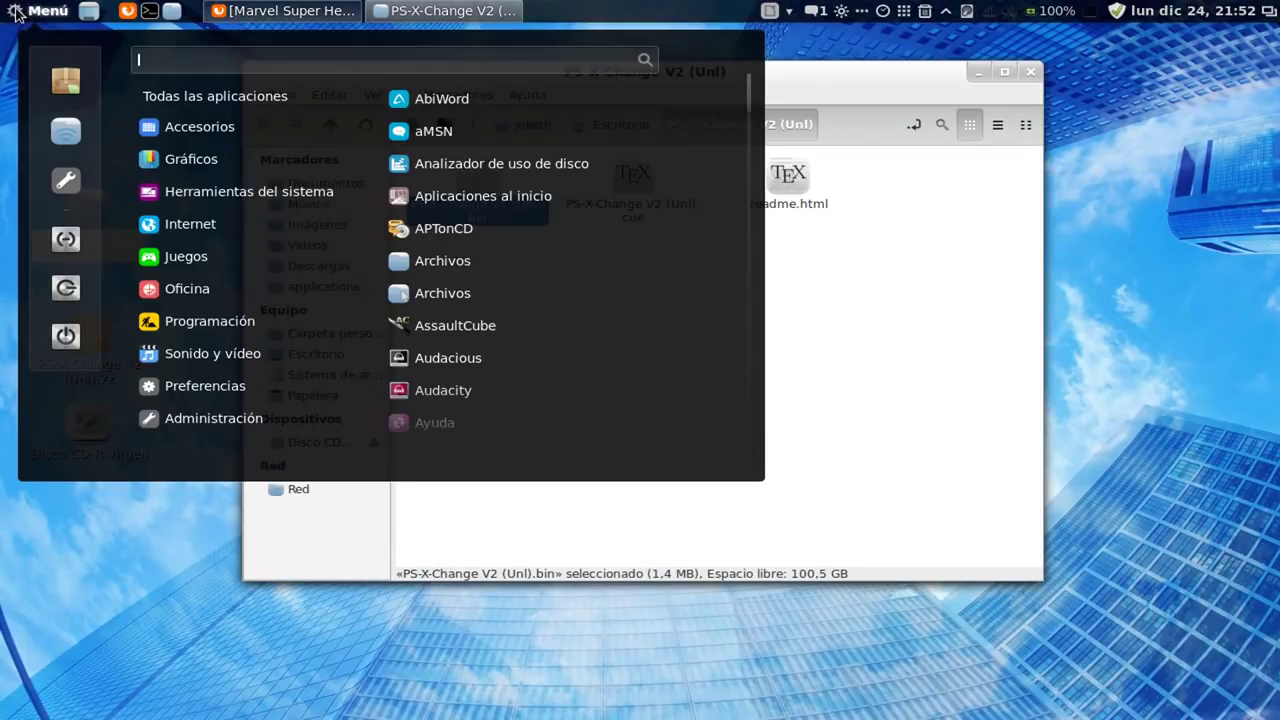
mouse_move(250, 257)
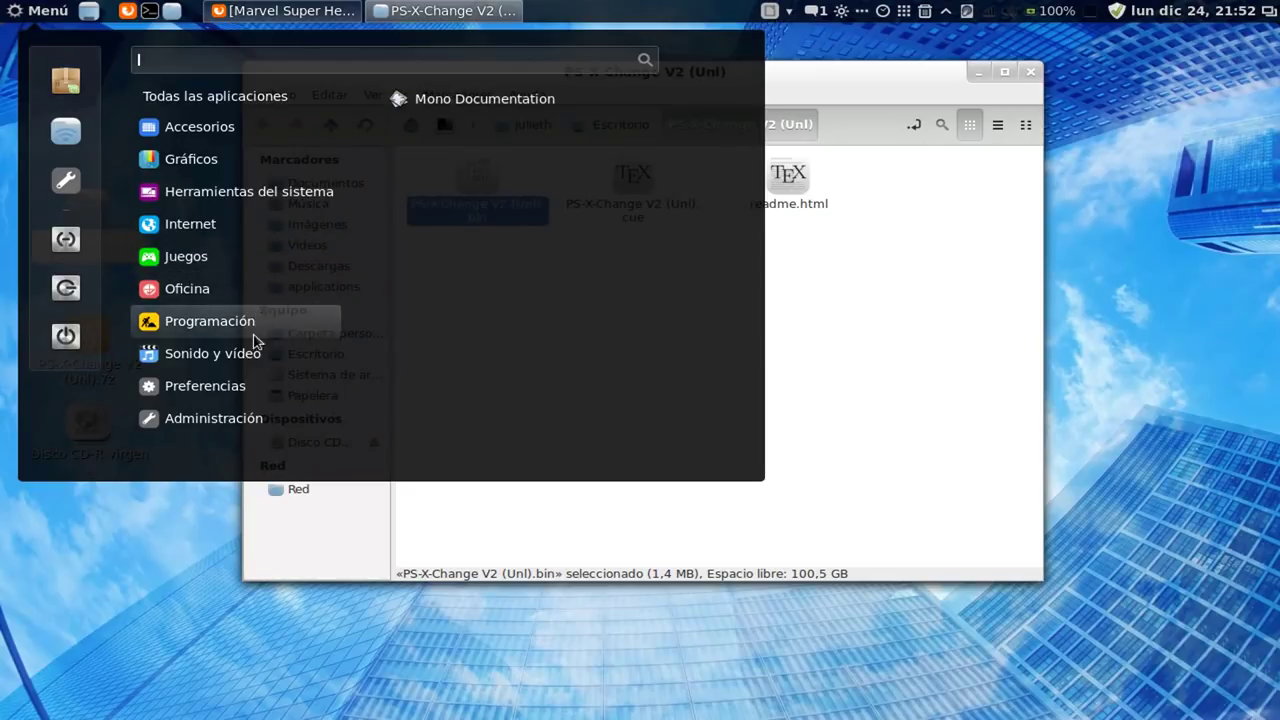
mouse_move(251, 354)
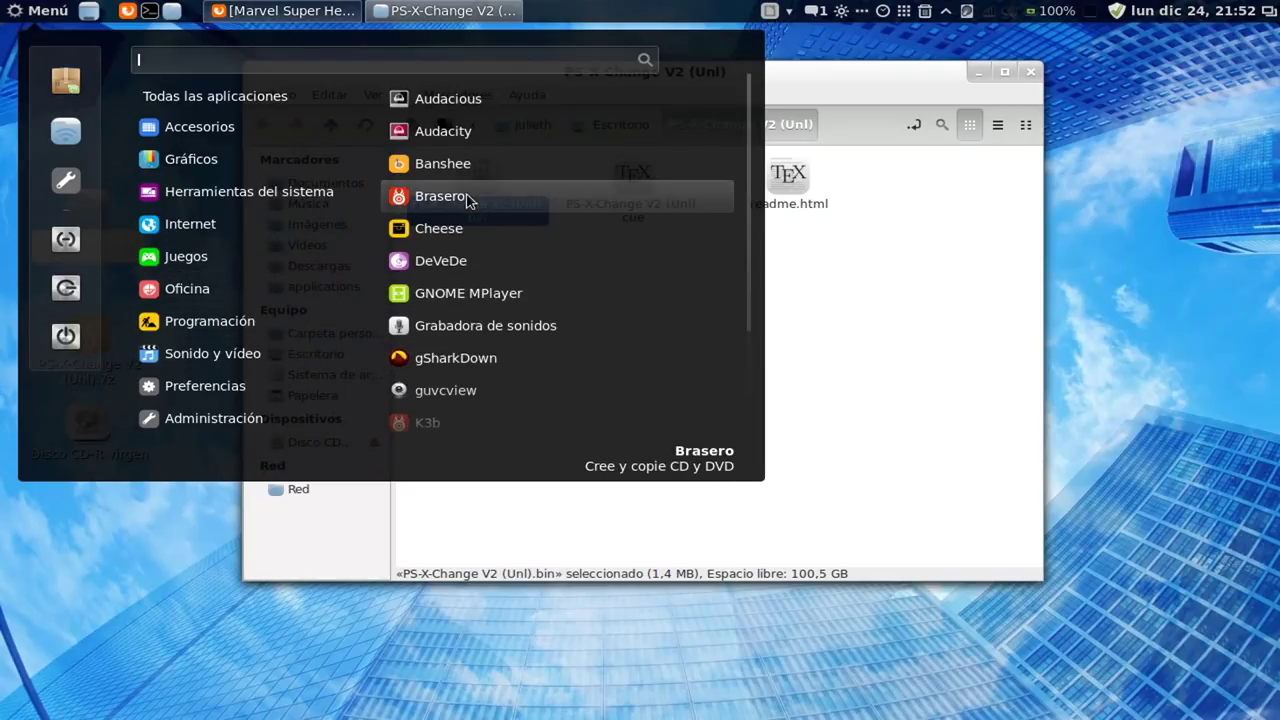
scroll(480, 225, down, 3)
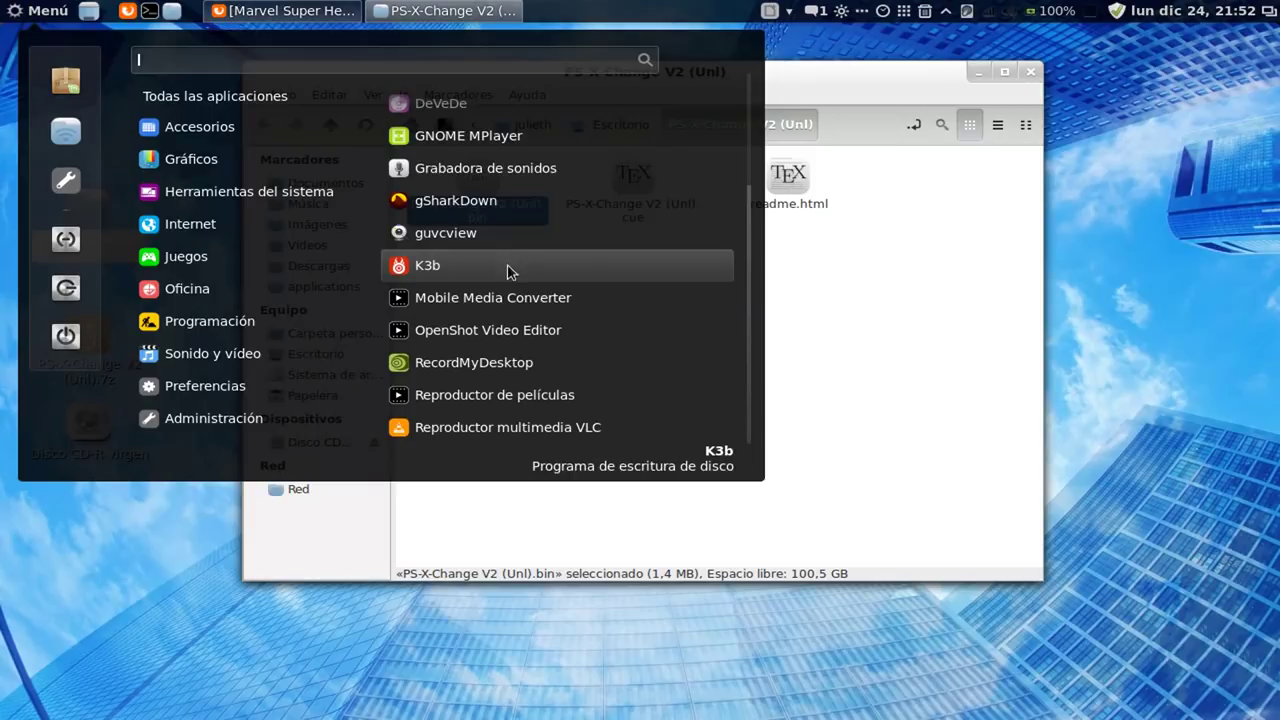
scroll(490, 168, up, 3)
scroll(500, 229, down, 3)
click(436, 265)
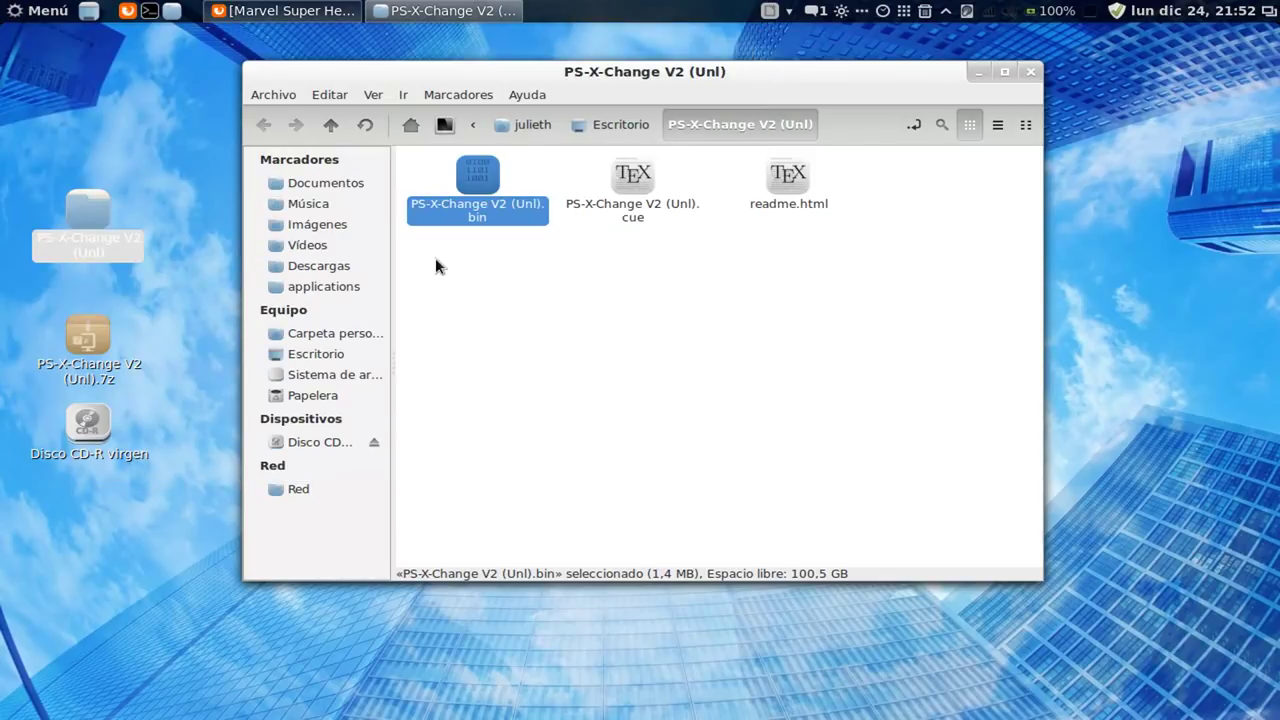
click(976, 72)
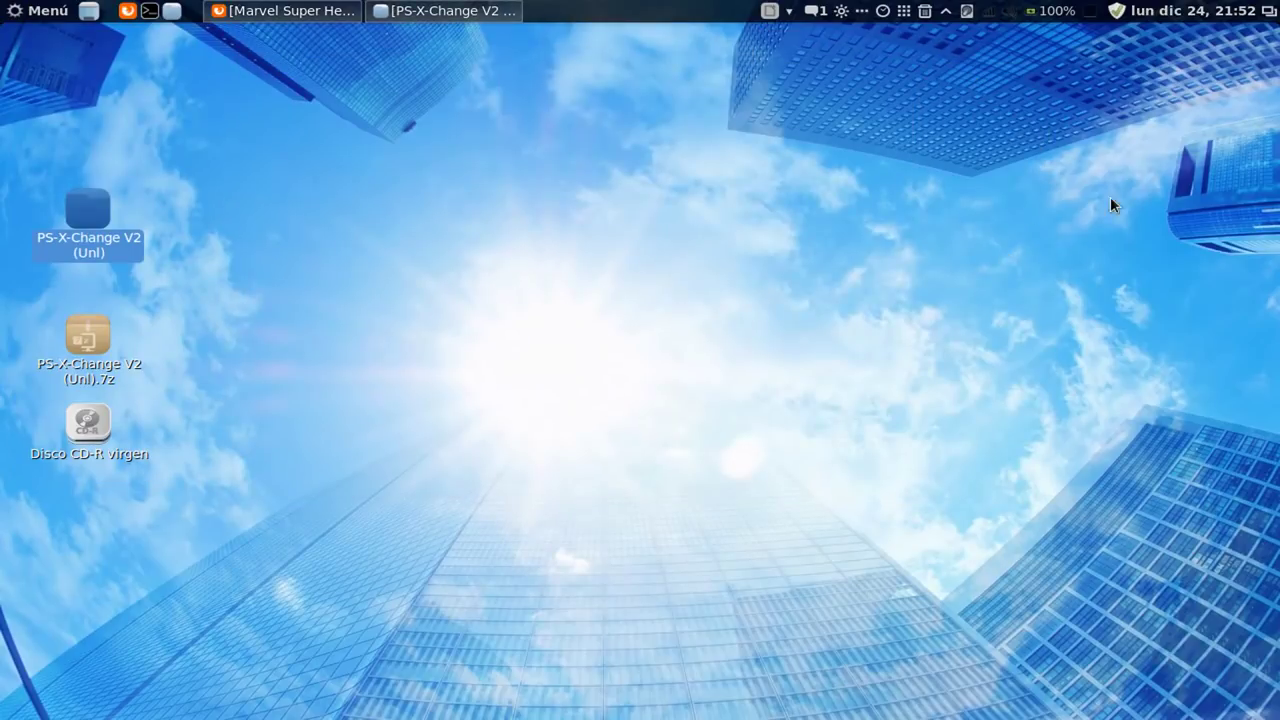
click(1110, 205)
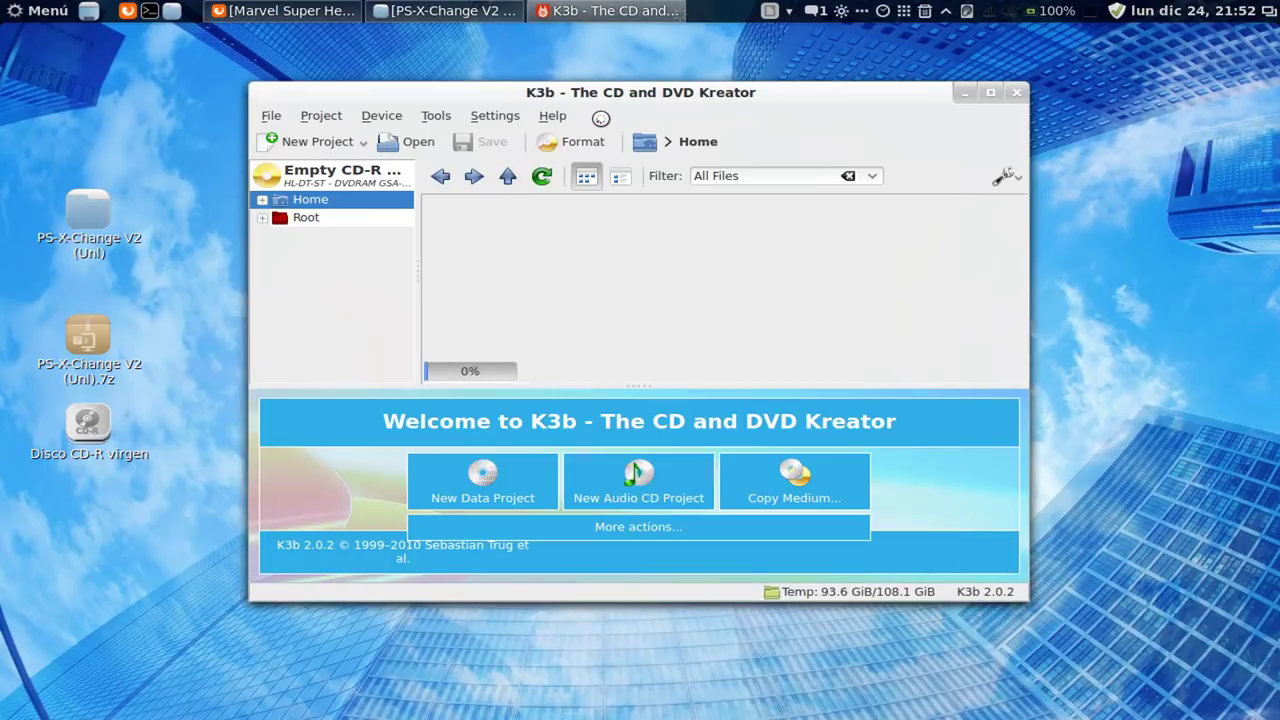
drag(590, 91, 586, 76)
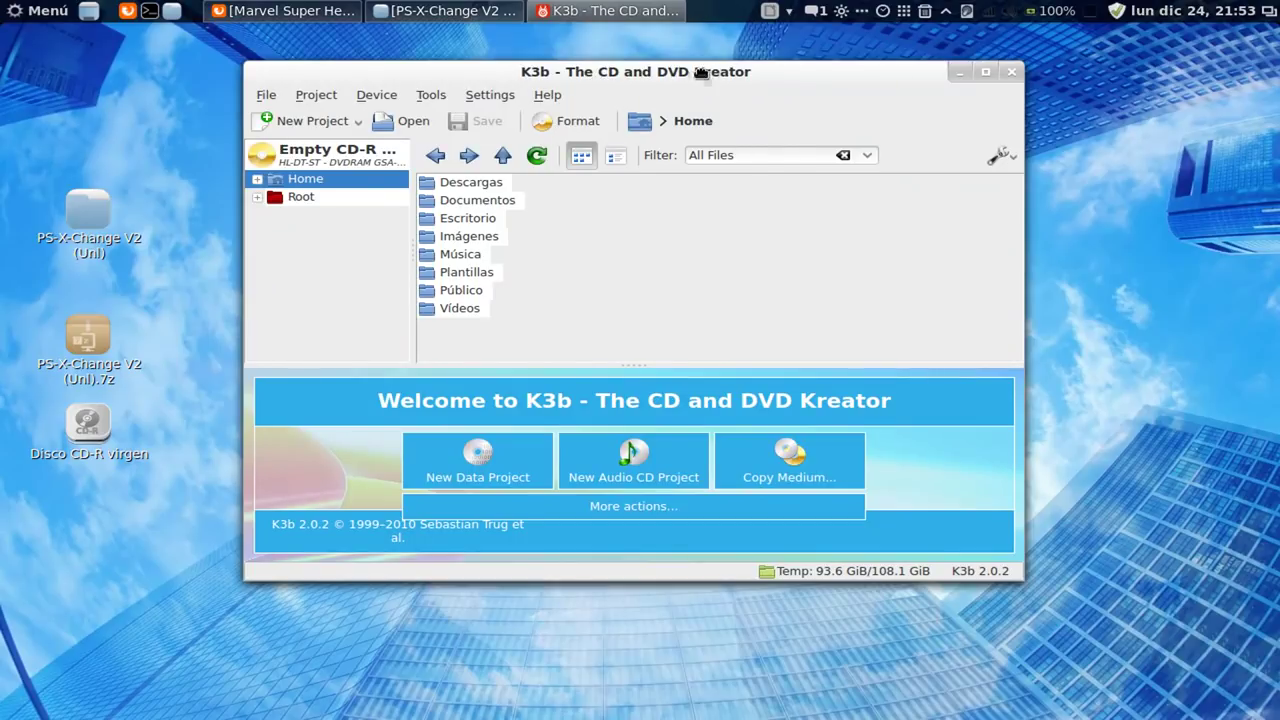
drag(700, 72, 706, 77)
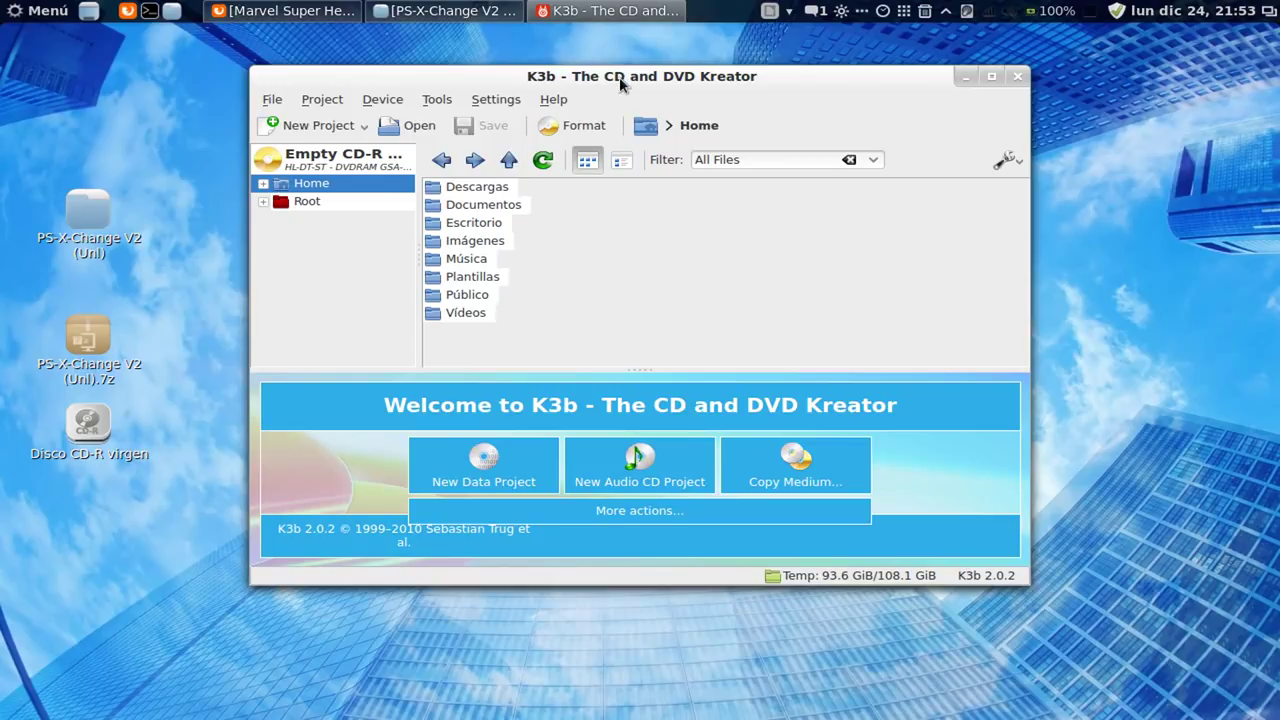
drag(618, 78, 616, 59)
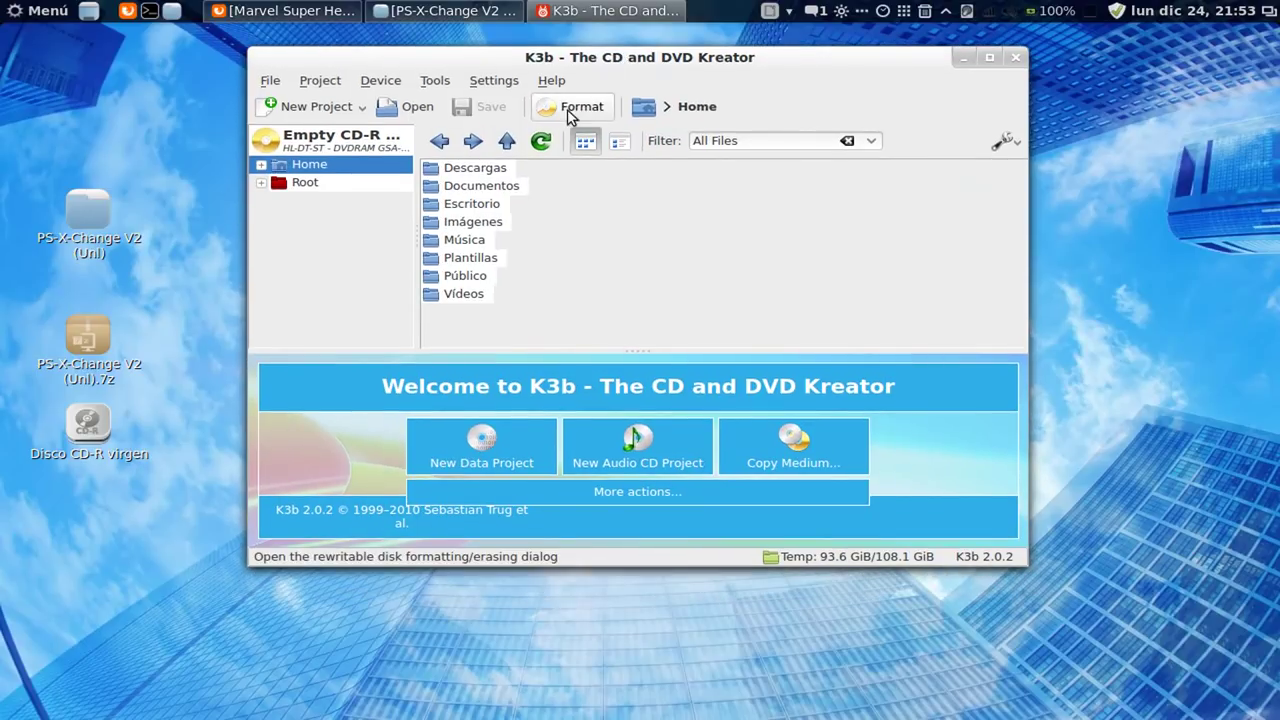
Step: Open K3b's Burn Image tool and set the image type to Cue/bin image
click(485, 82)
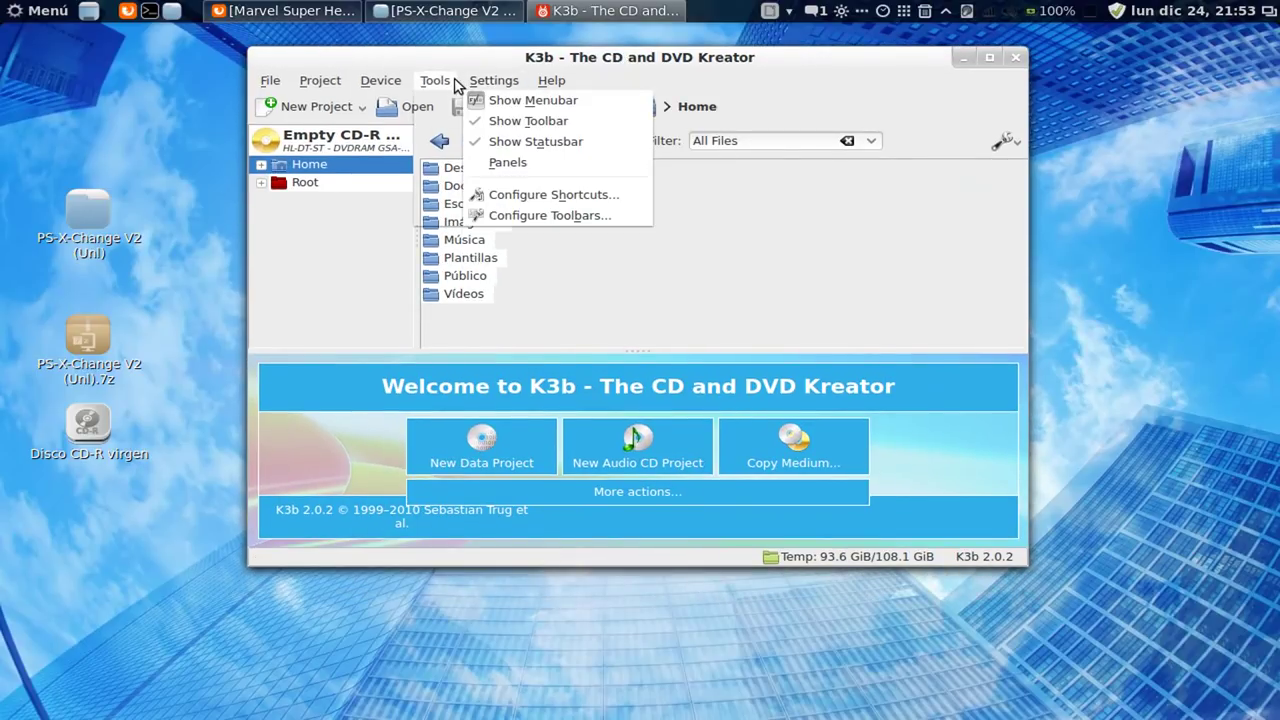
mouse_move(432, 84)
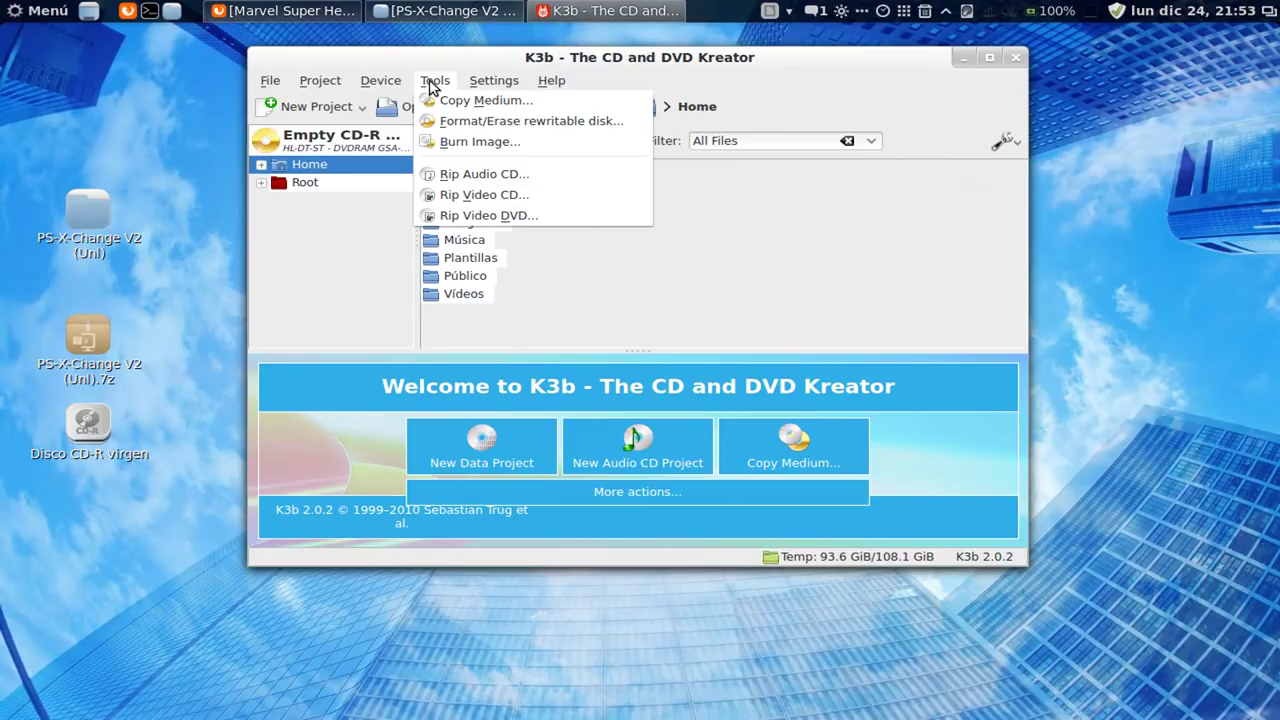
click(475, 147)
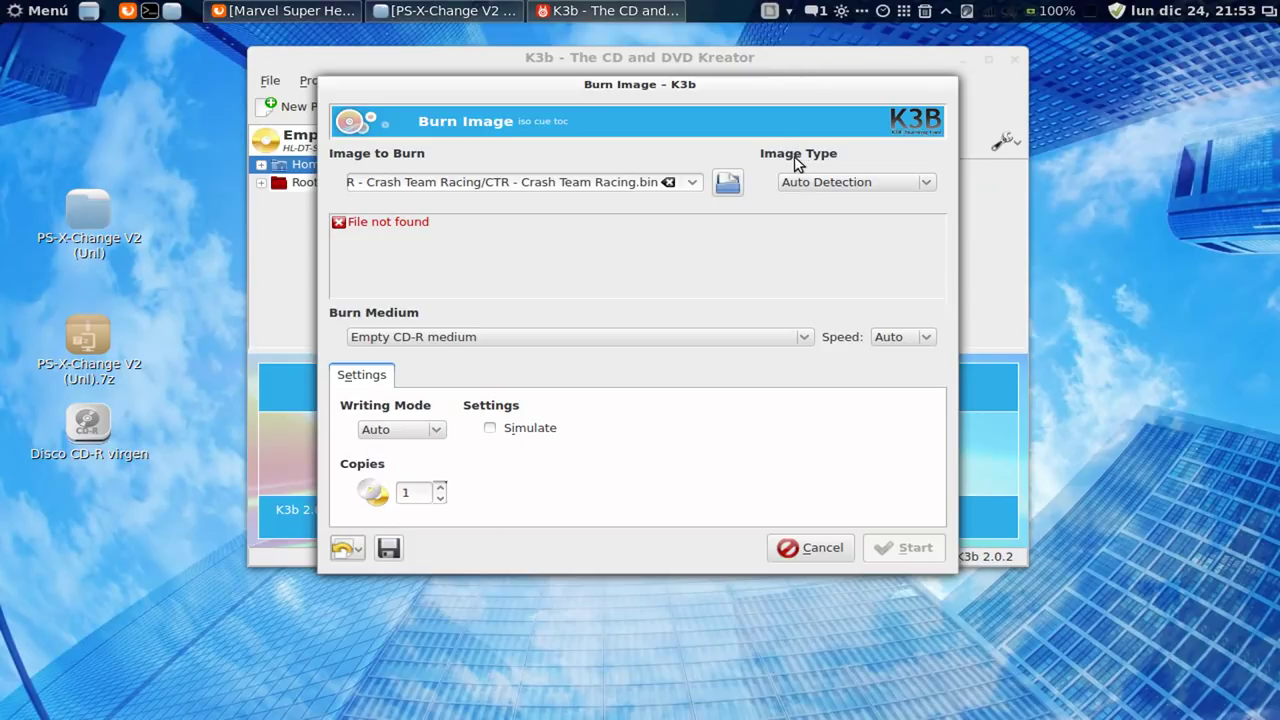
click(872, 186)
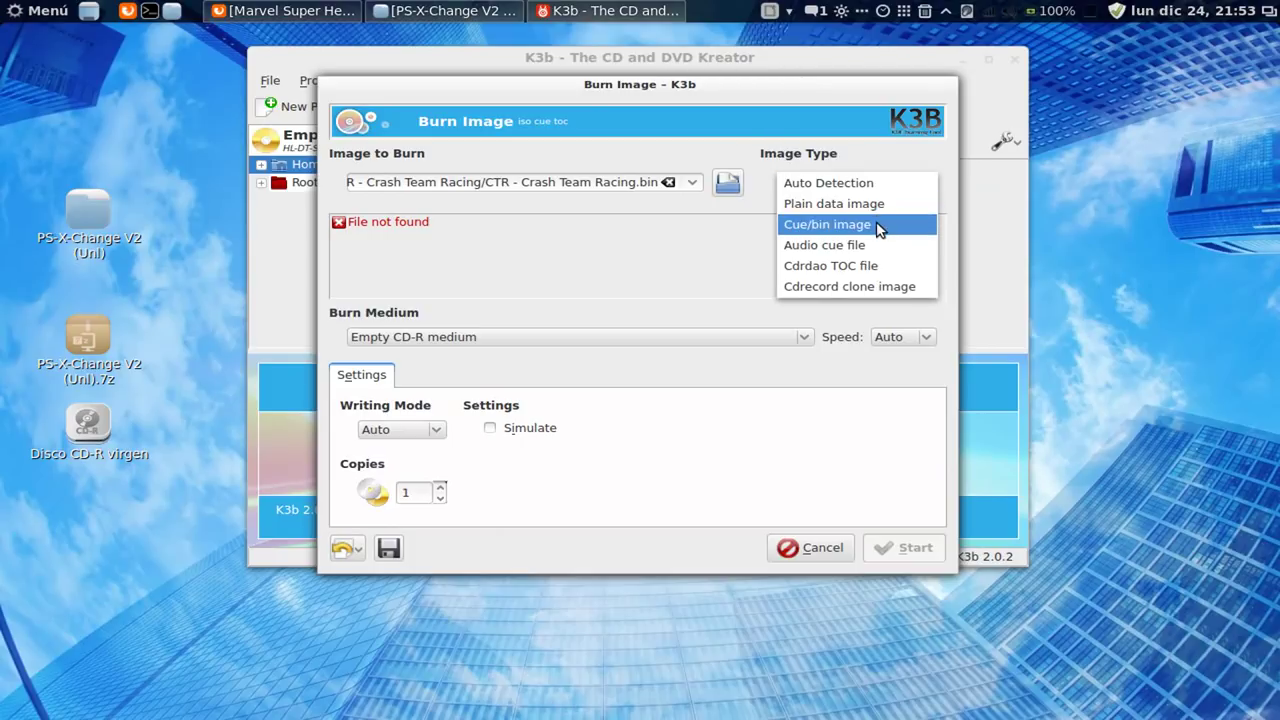
click(877, 226)
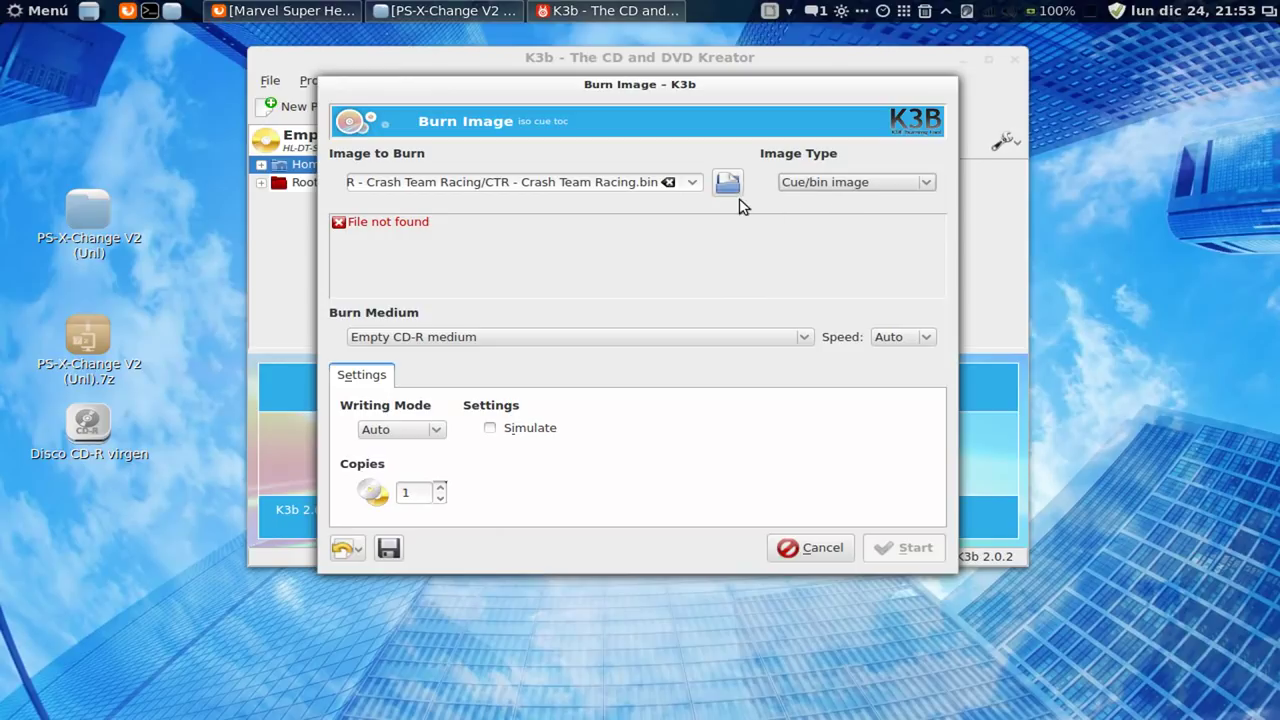
Step: Browse for the image to burn in the Escritorio/PS-X-Change V2 (Unl) folder and select PS-X-Change V2 (Unl).cue
click(691, 182)
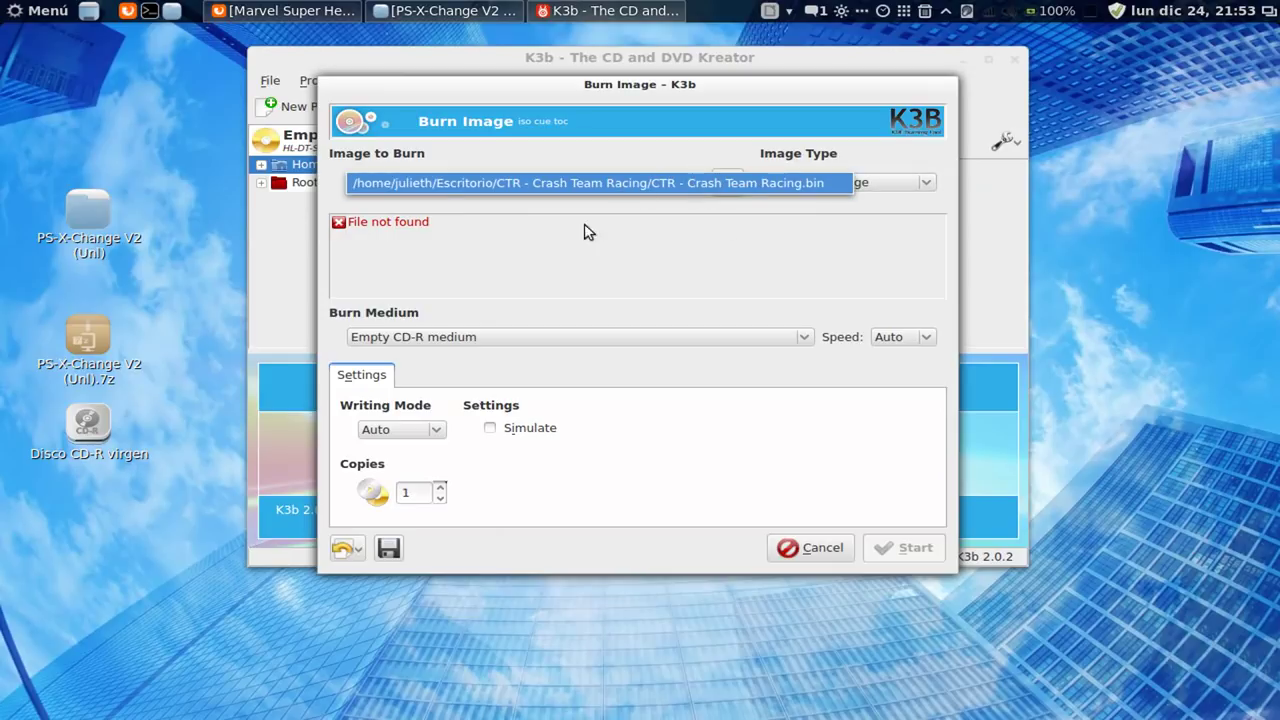
click(700, 233)
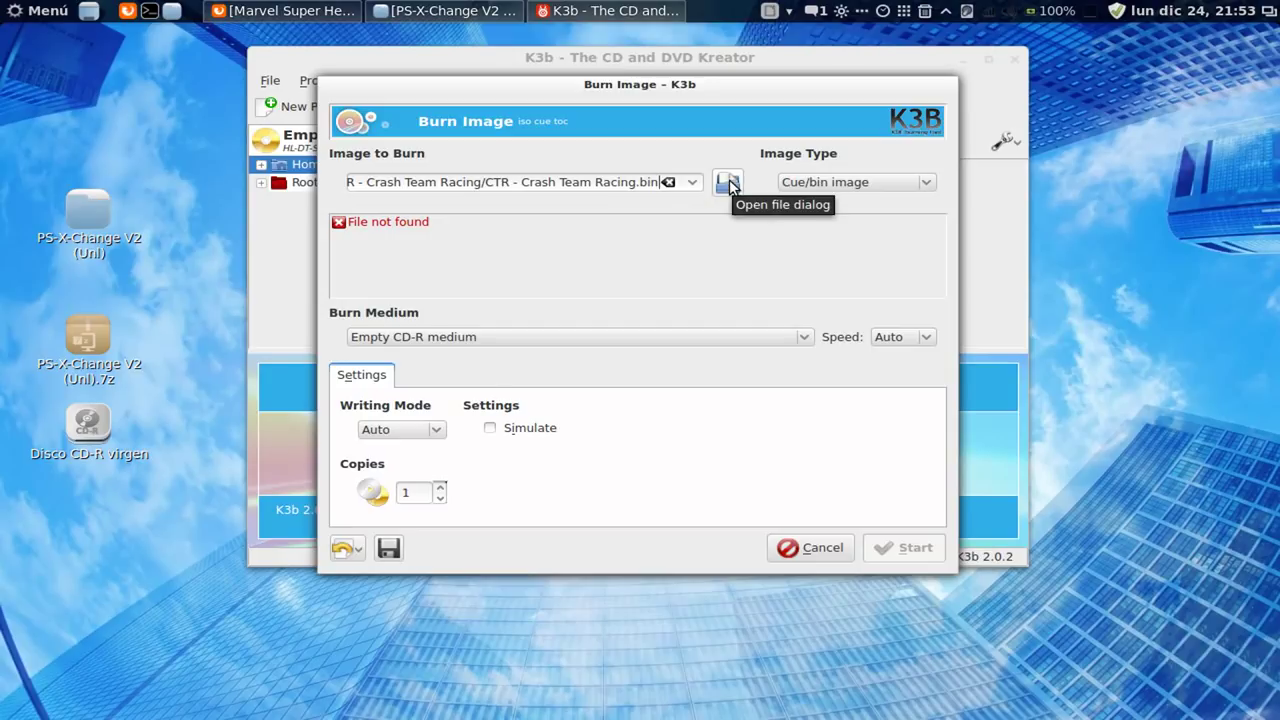
click(728, 185)
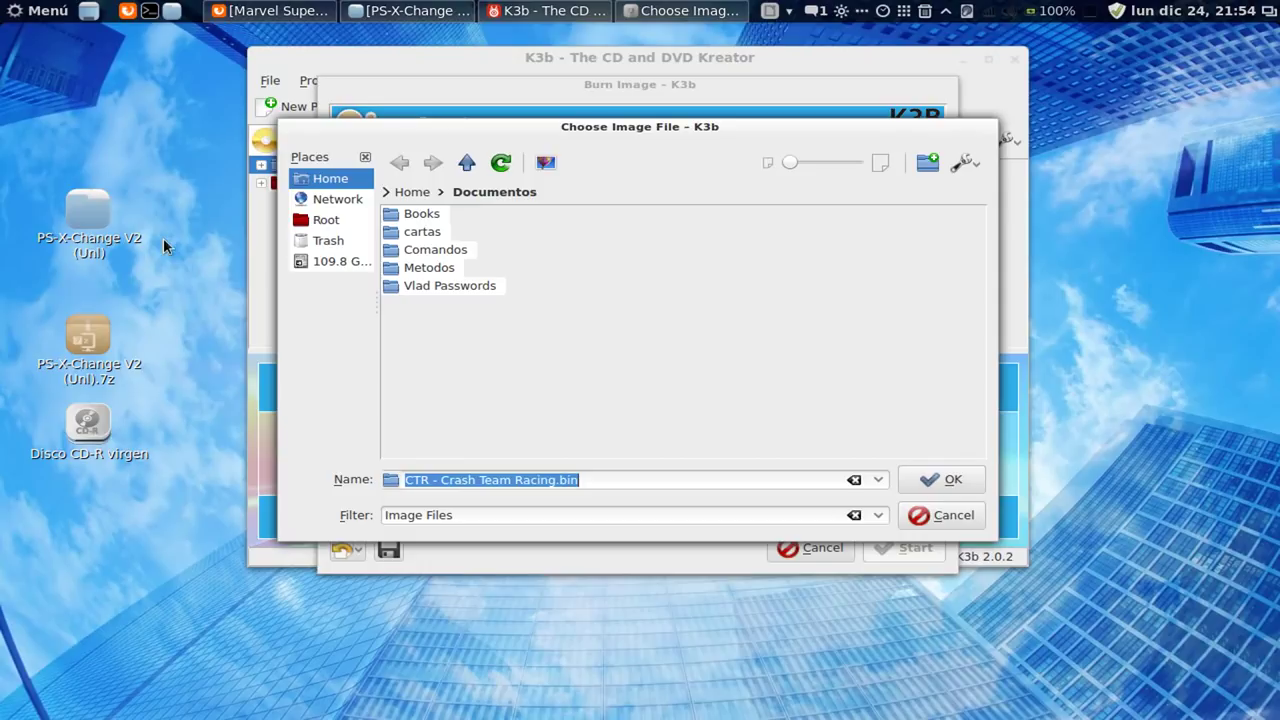
click(318, 220)
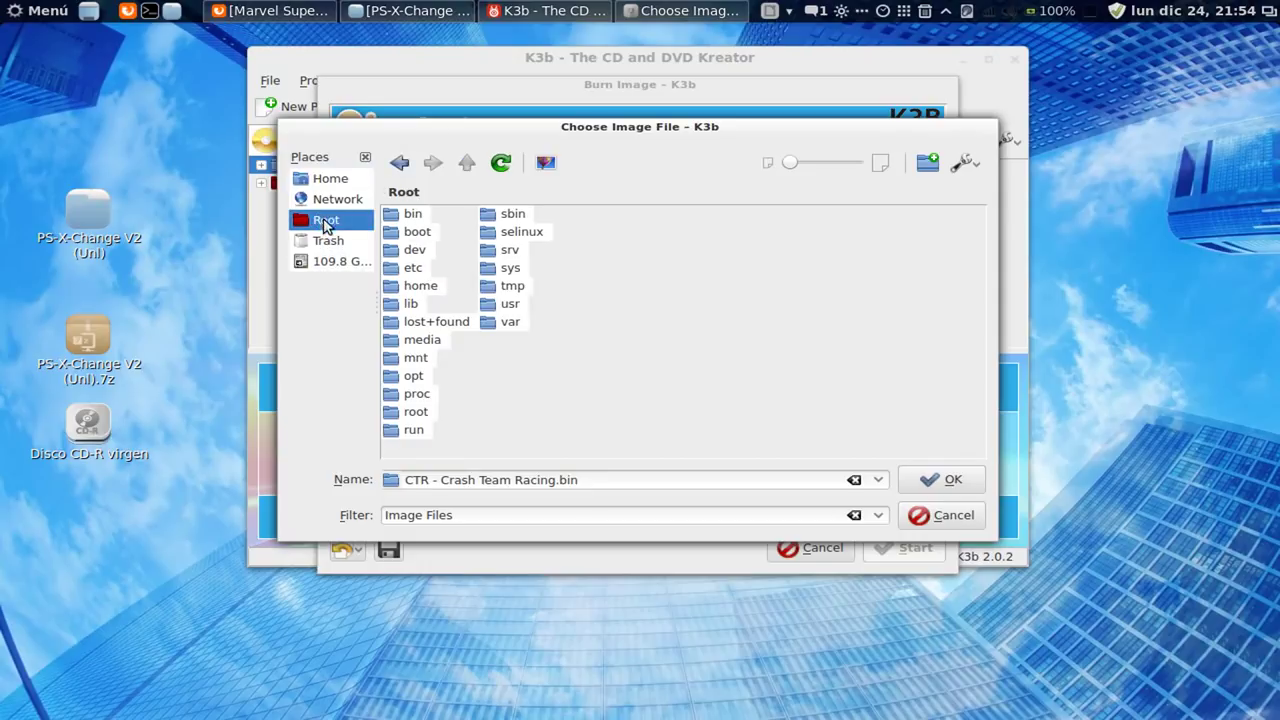
click(428, 289)
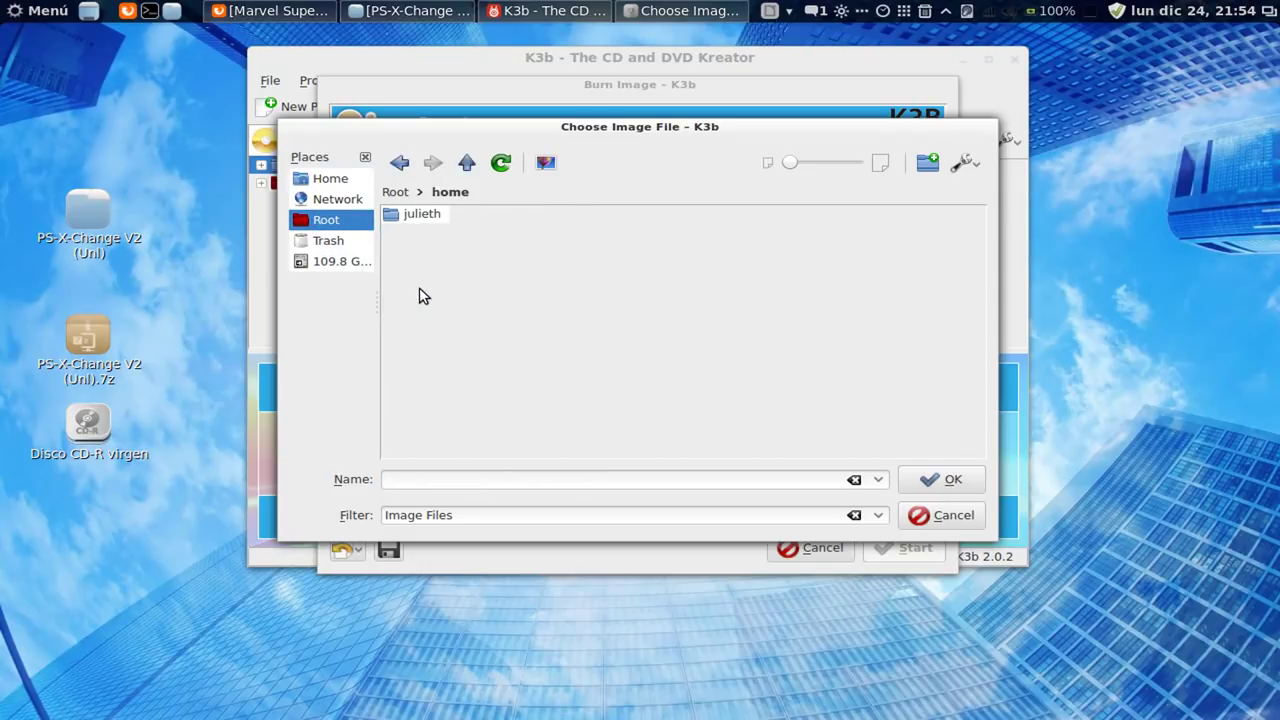
click(418, 220)
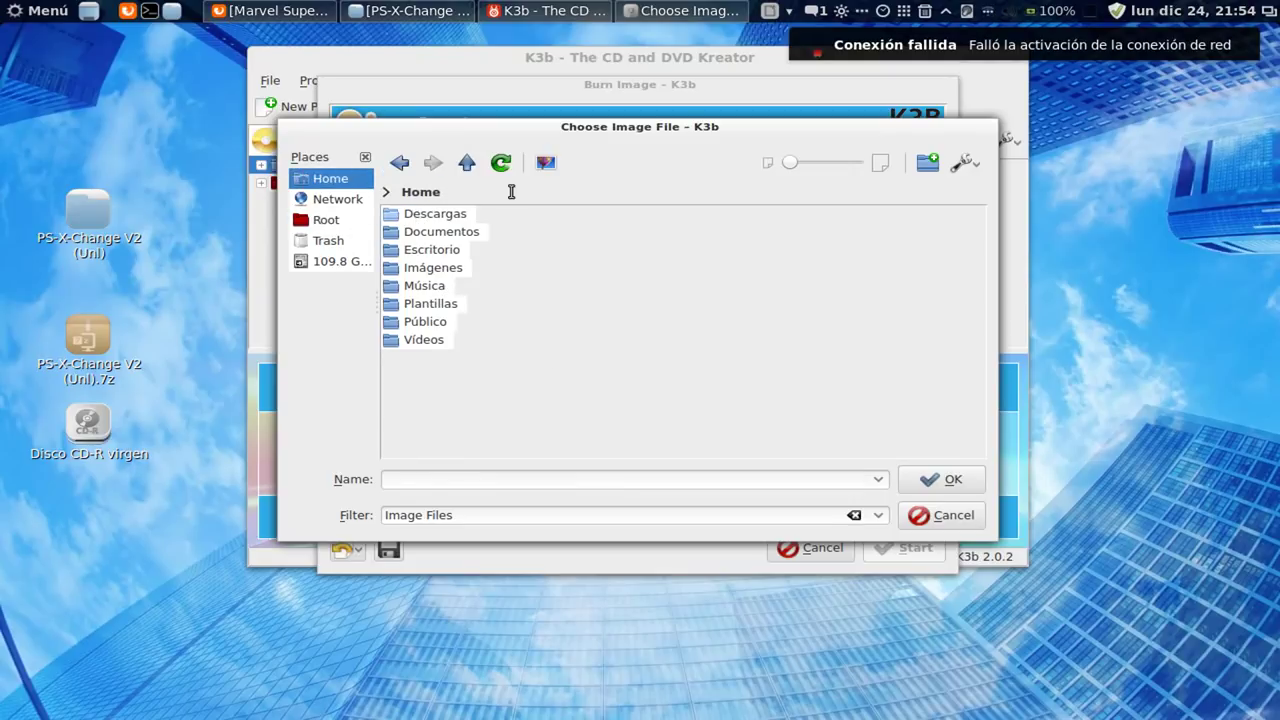
click(441, 256)
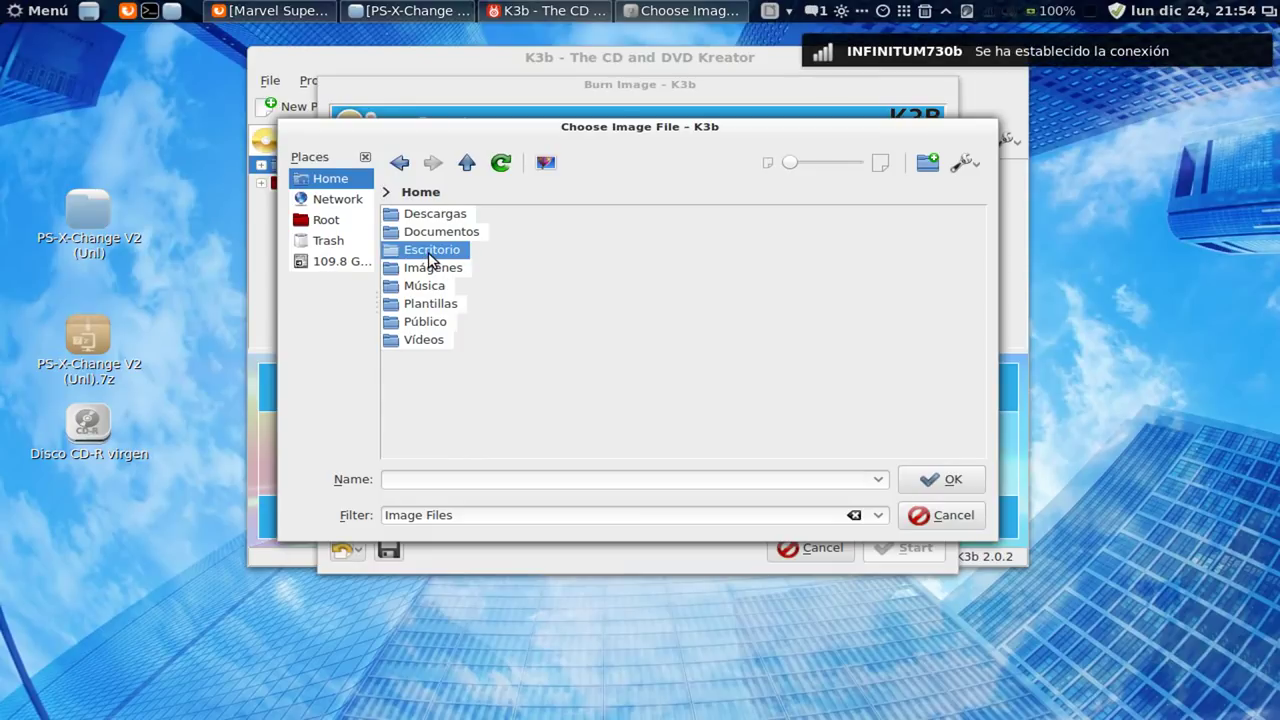
click(431, 256)
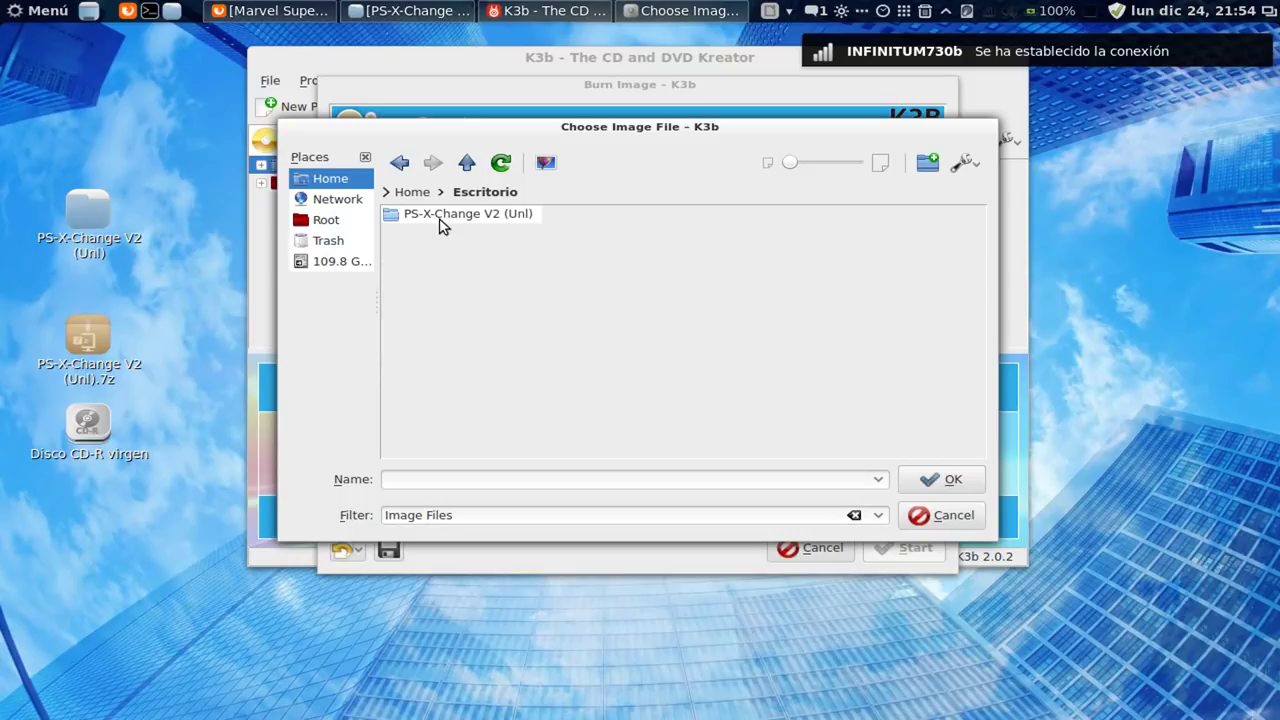
double_click(438, 220)
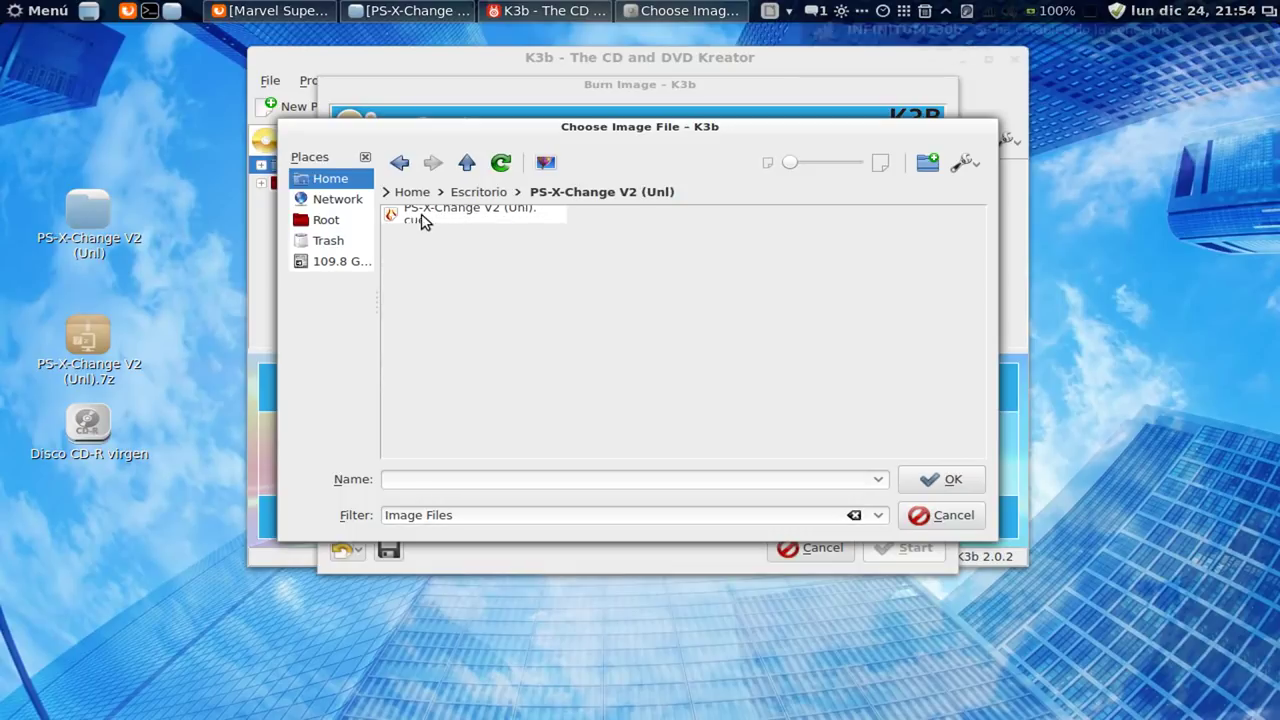
click(421, 219)
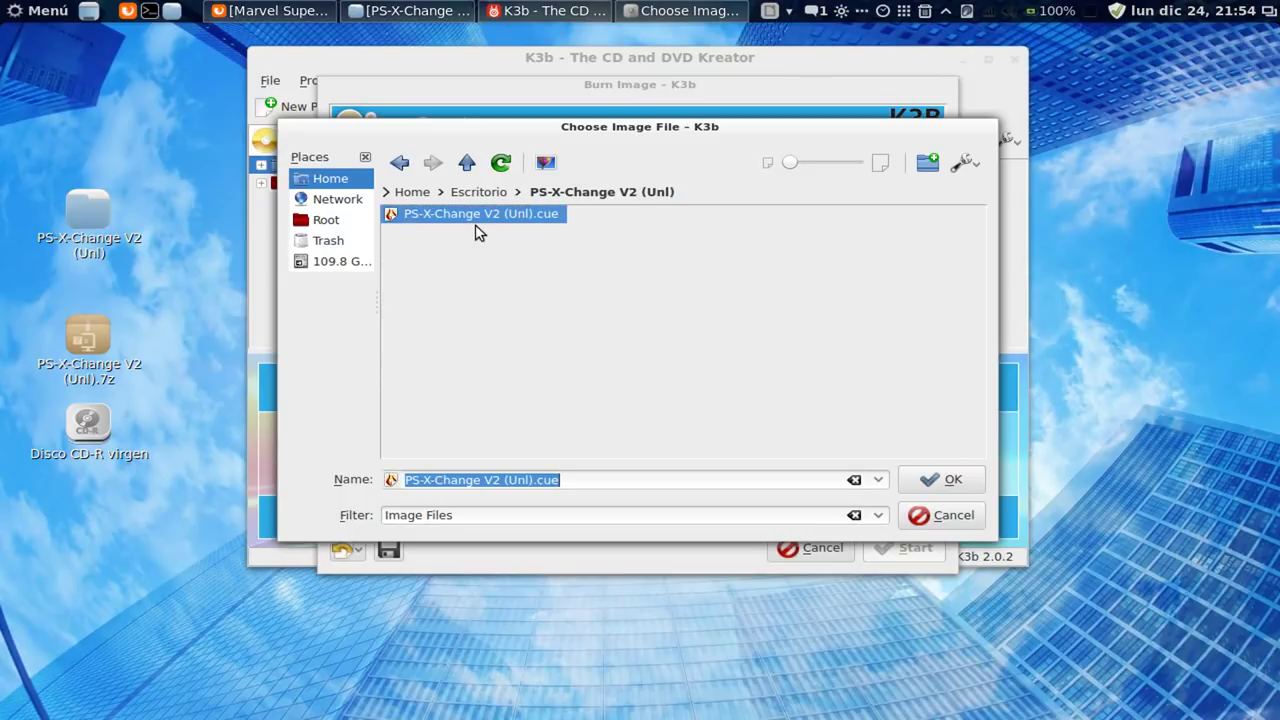
Step: Open the PS-X-Change V2 (Unl) folder from the desktop to check its .bin file, and close the folder window
double_click(80, 222)
drag(369, 37, 613, 62)
click(479, 165)
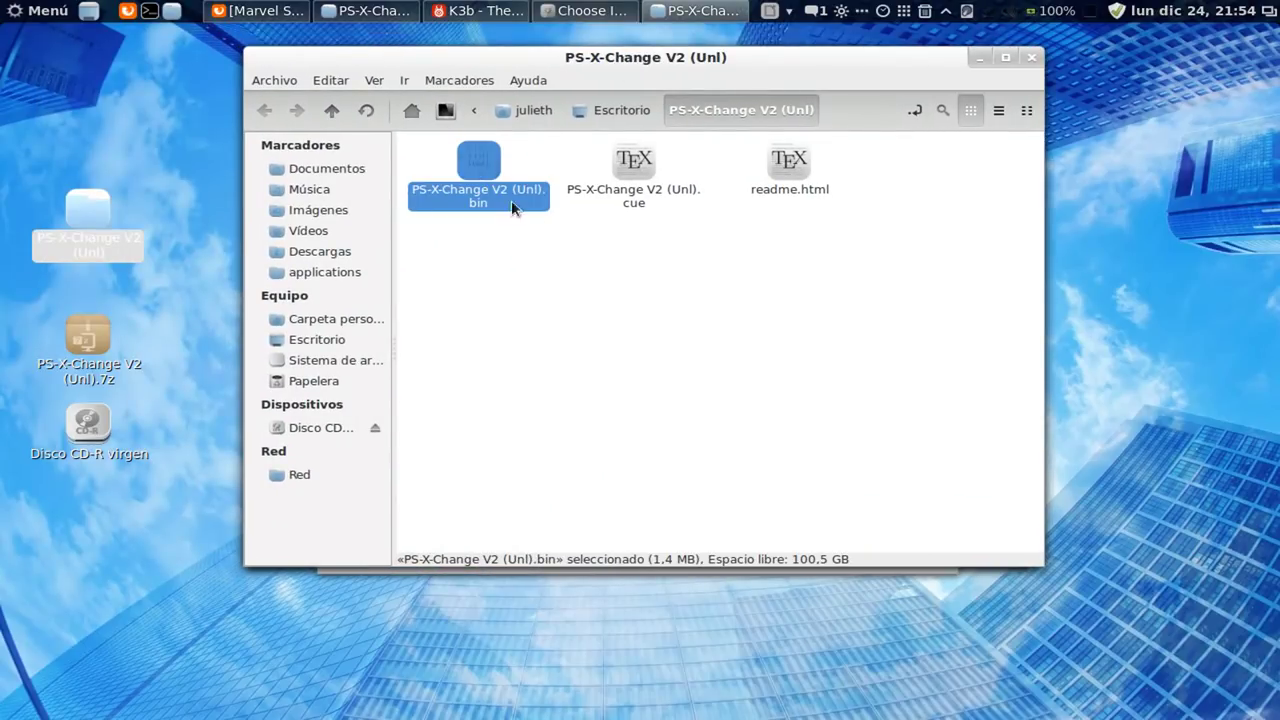
click(1034, 62)
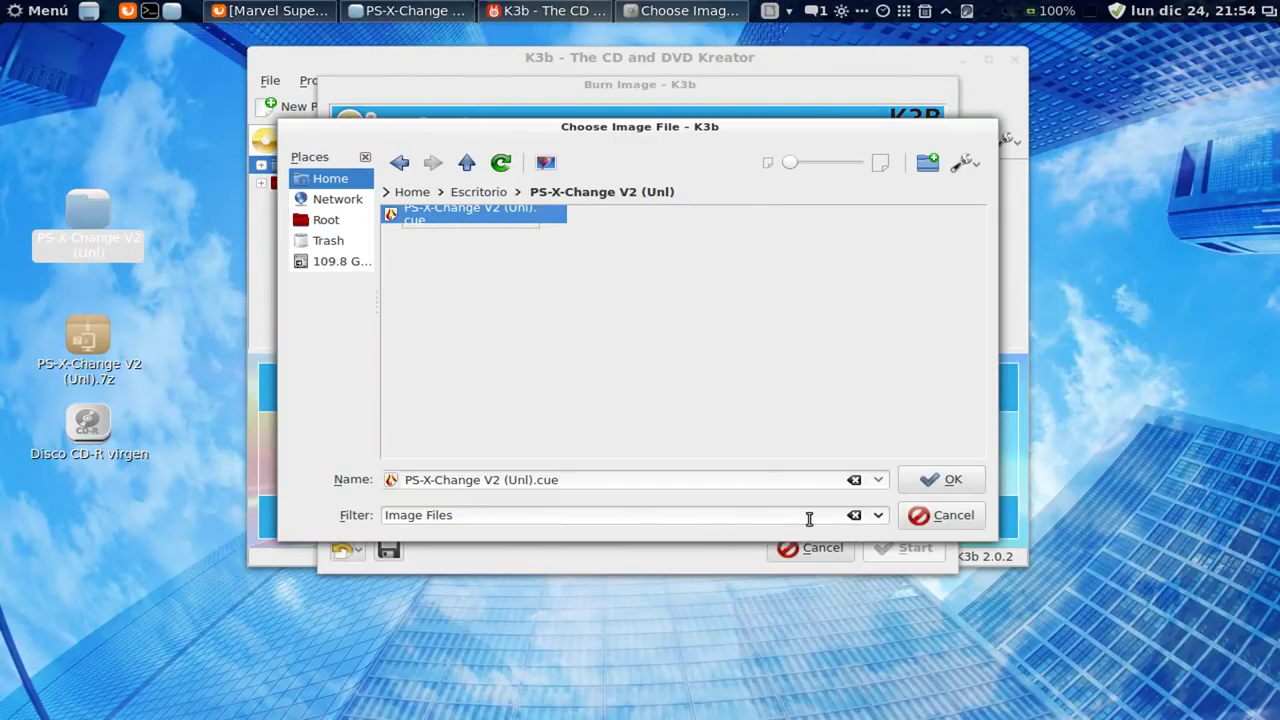
Step: Set the image chooser's filter to All Files and load PS-X-Change V2 (Unl).bin as the image to burn
click(873, 517)
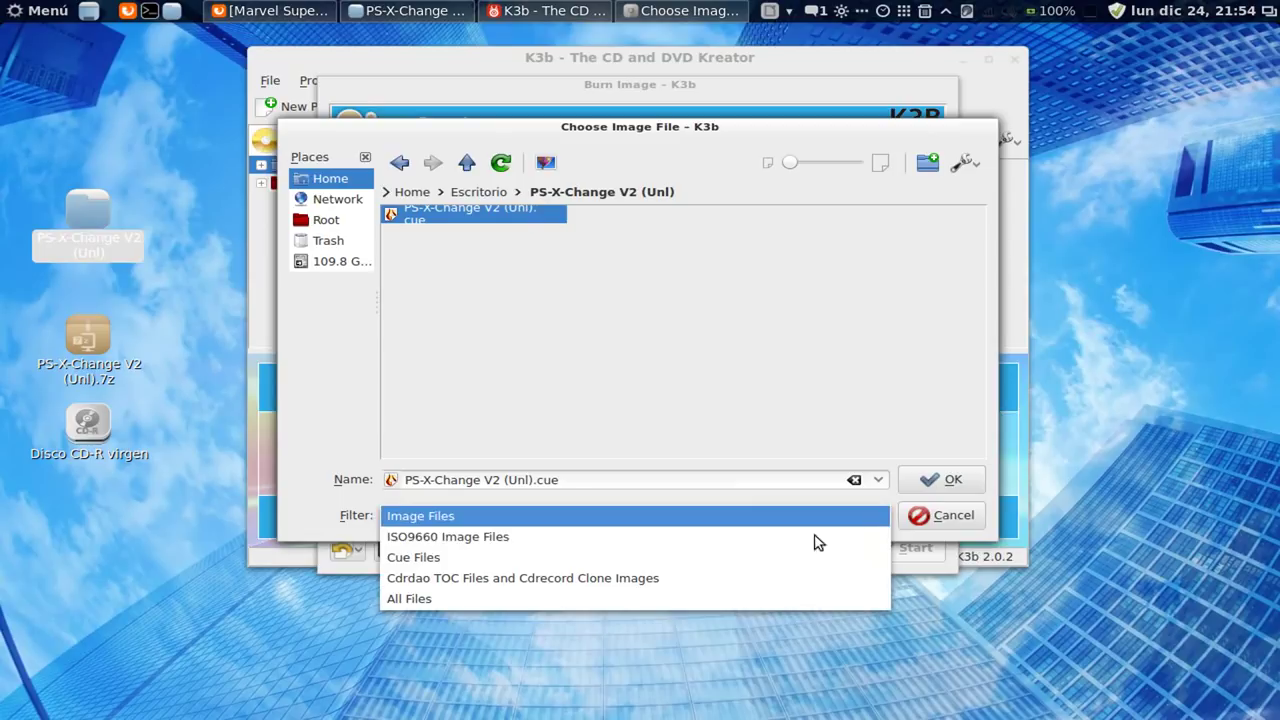
click(516, 599)
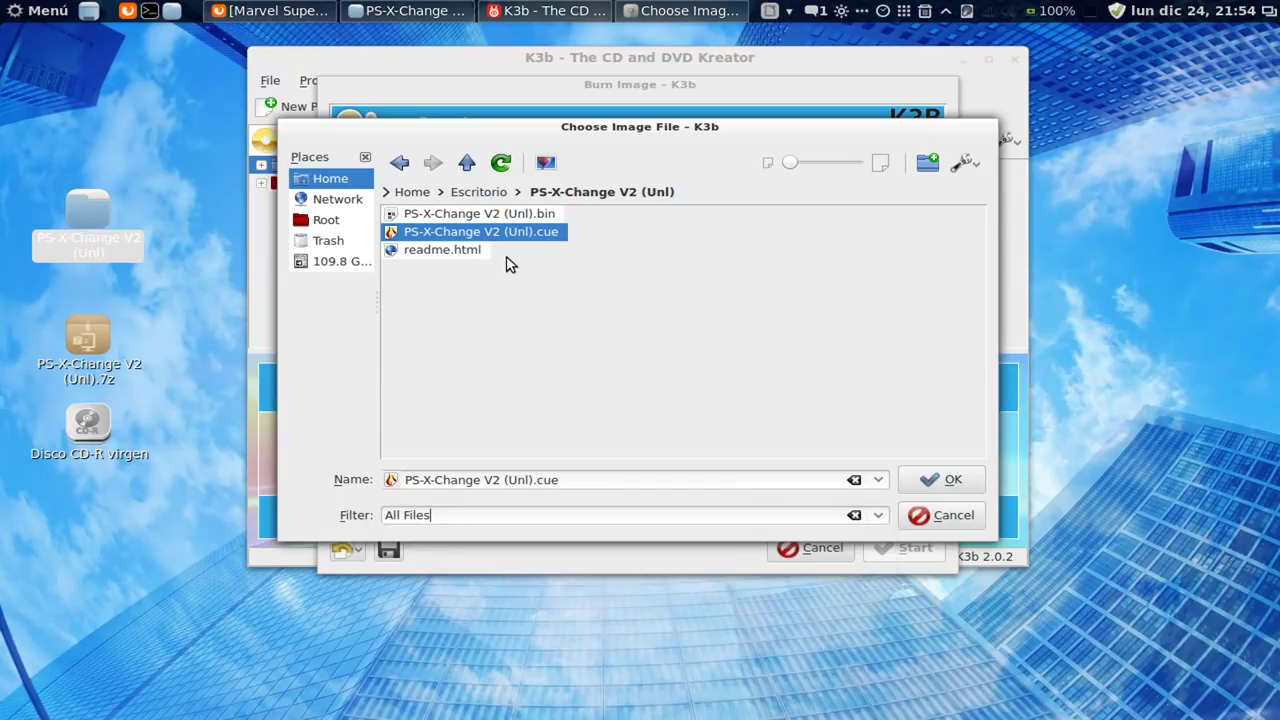
click(481, 215)
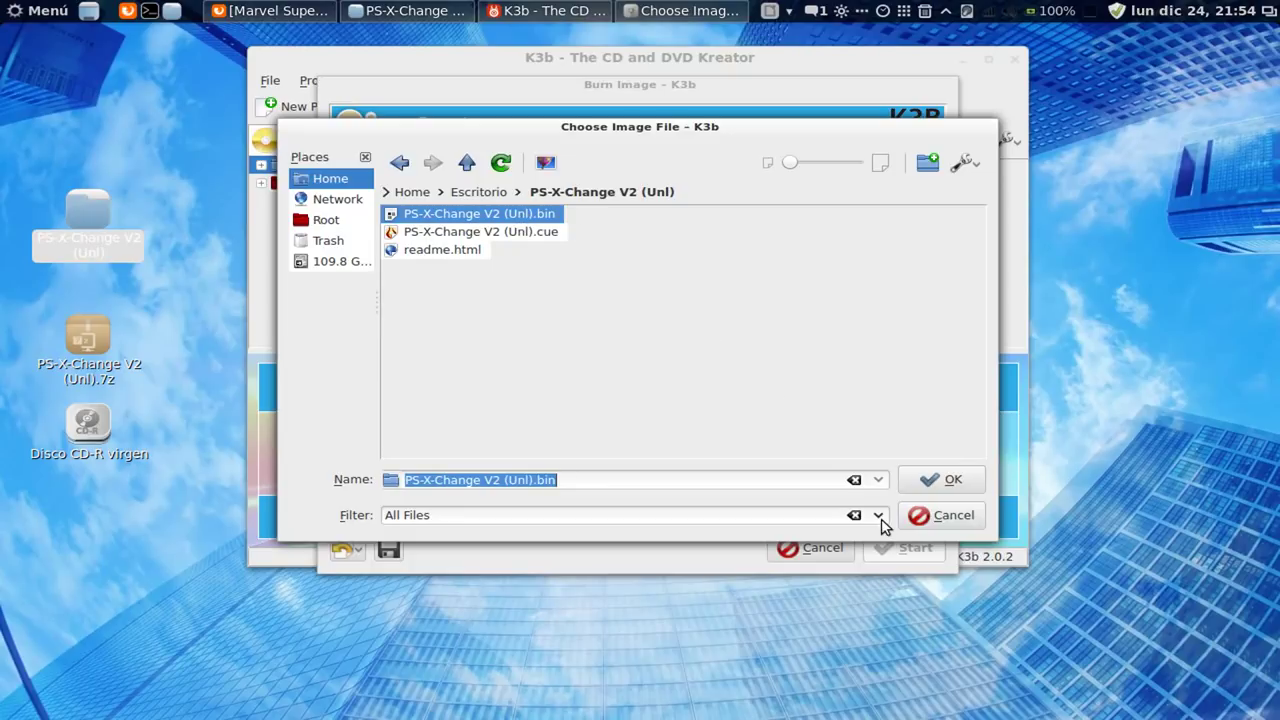
click(940, 480)
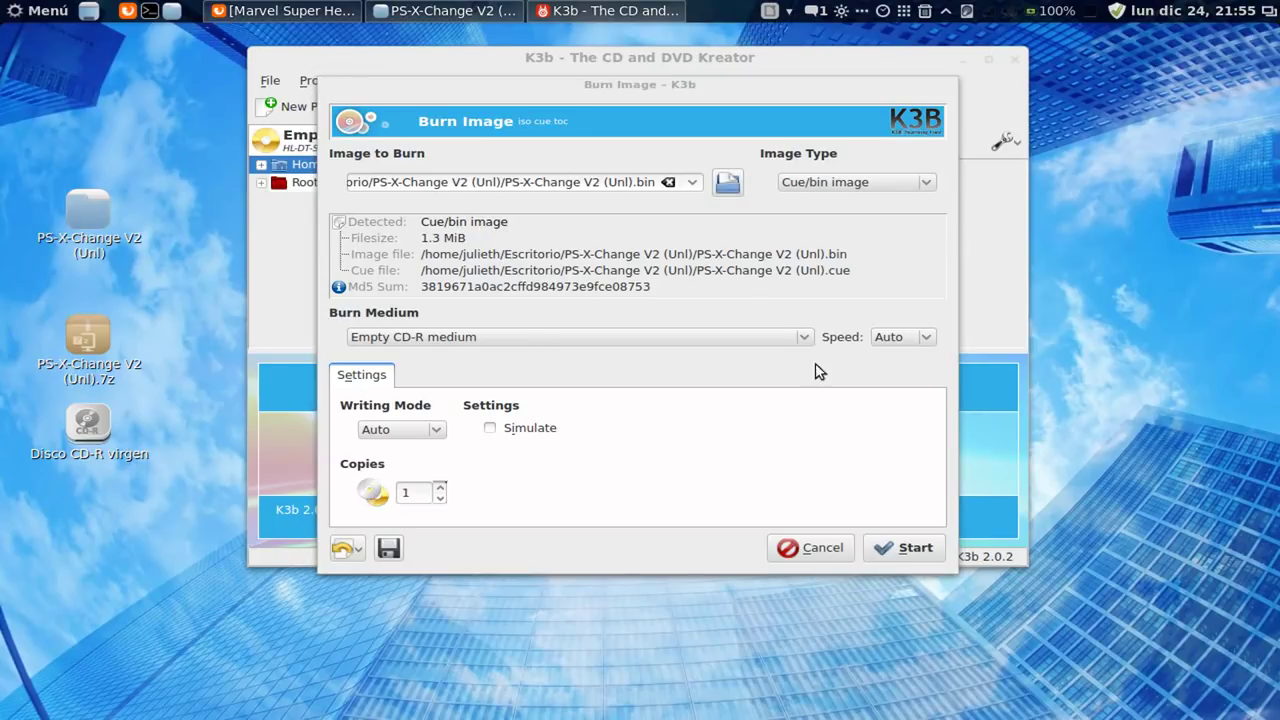
Step: Burn the cue/bin image to the empty CD-R medium and close the writing progress dialog when it finishes
click(917, 552)
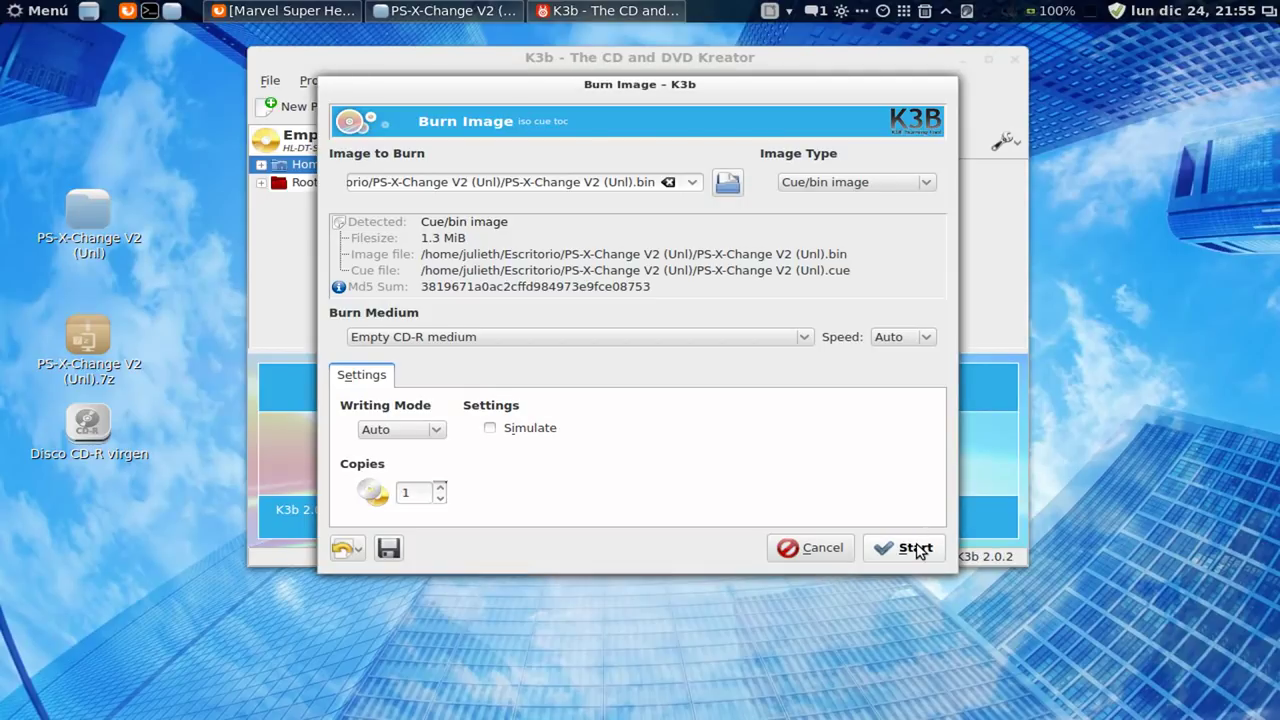
click(917, 552)
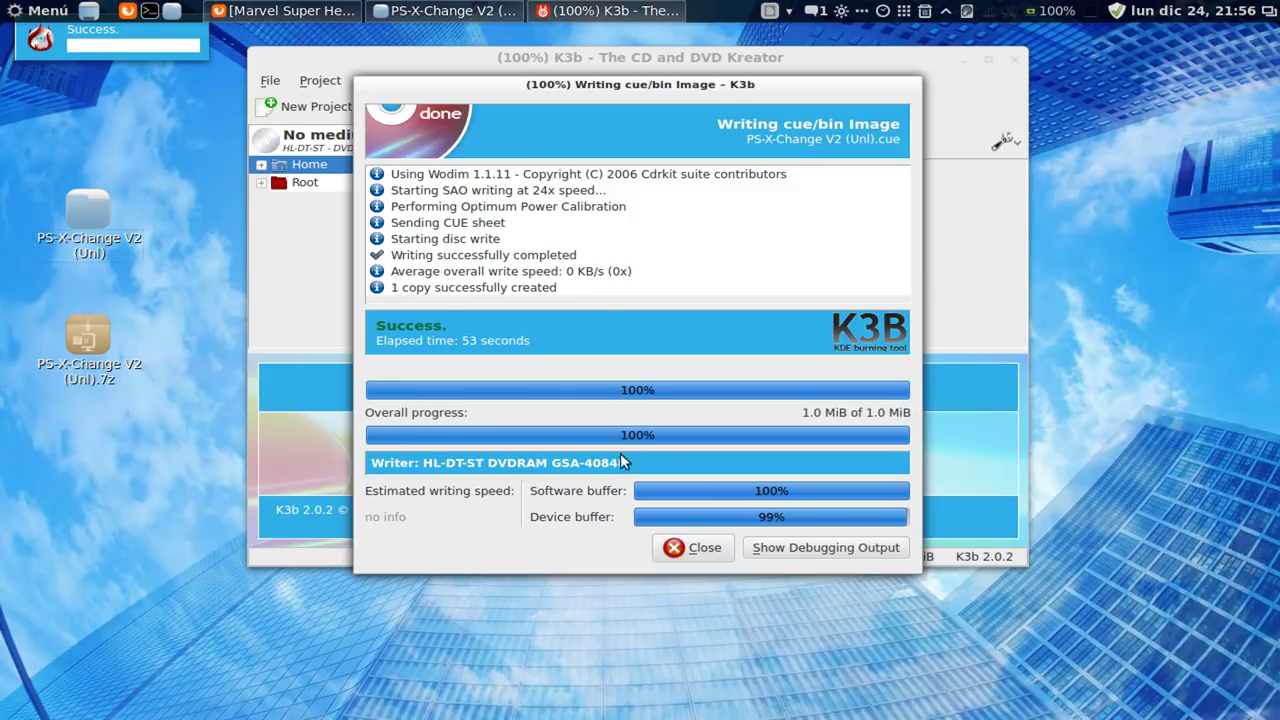
click(710, 548)
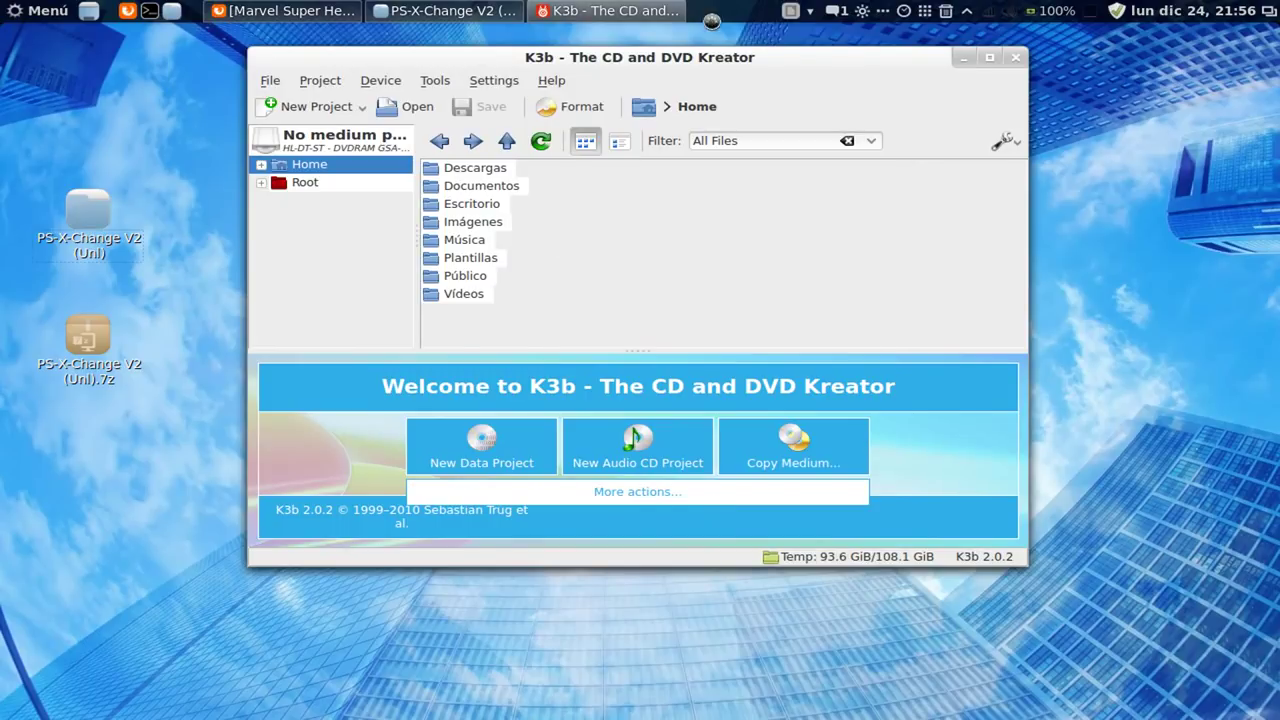
Step: Look over the Marvel Super Heroes vs. Street Fighter ROM page in Firefox, and minimize the browser and K3b
click(963, 57)
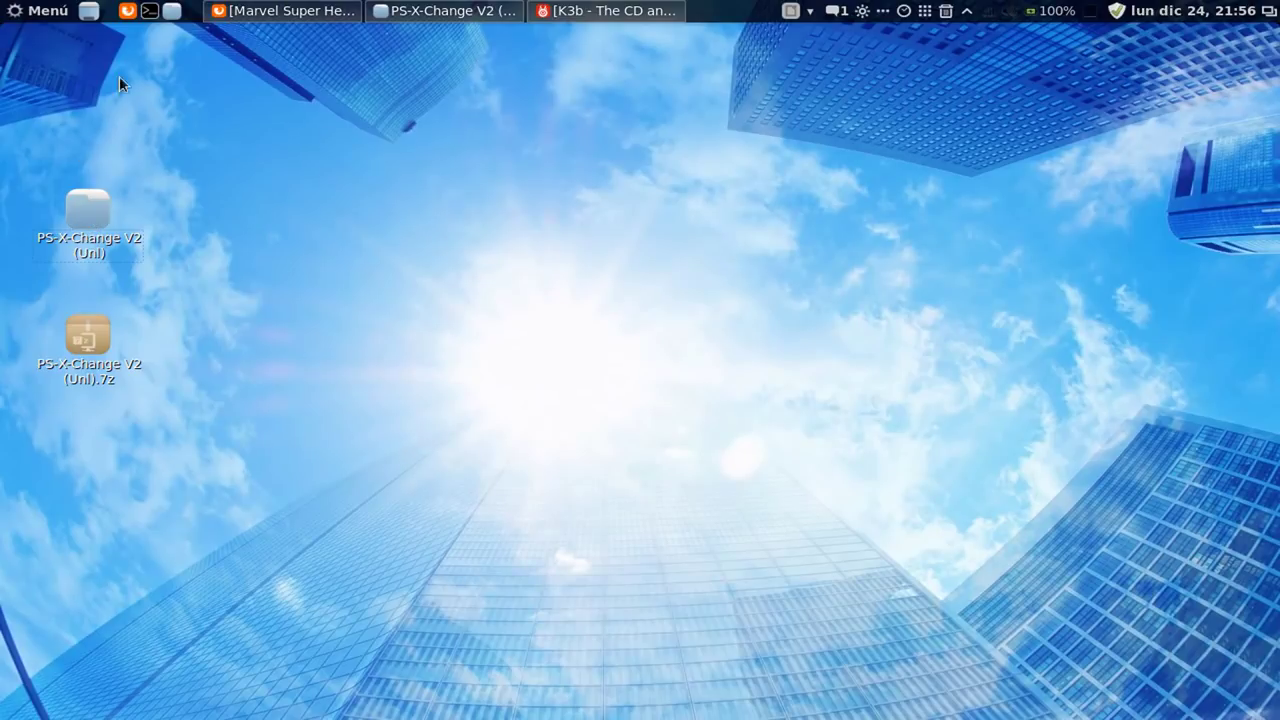
click(634, 10)
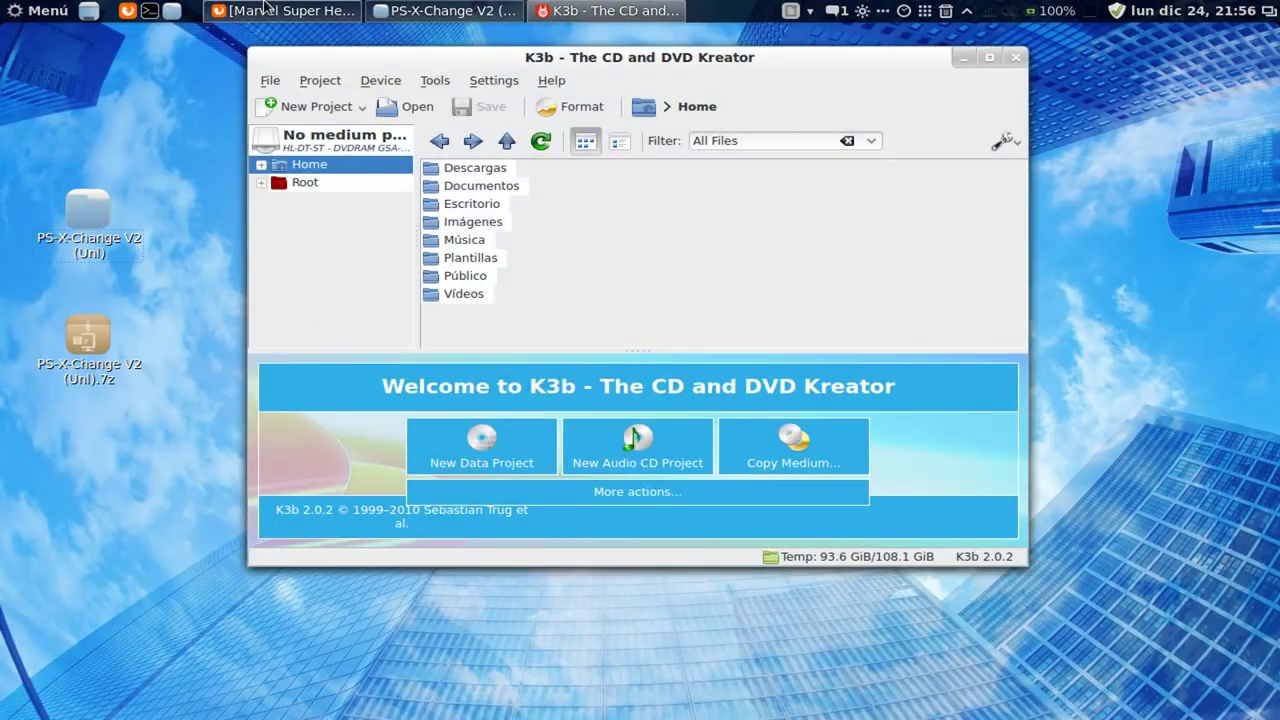
click(280, 10)
scroll(677, 228, down, 5)
scroll(677, 228, up, 6)
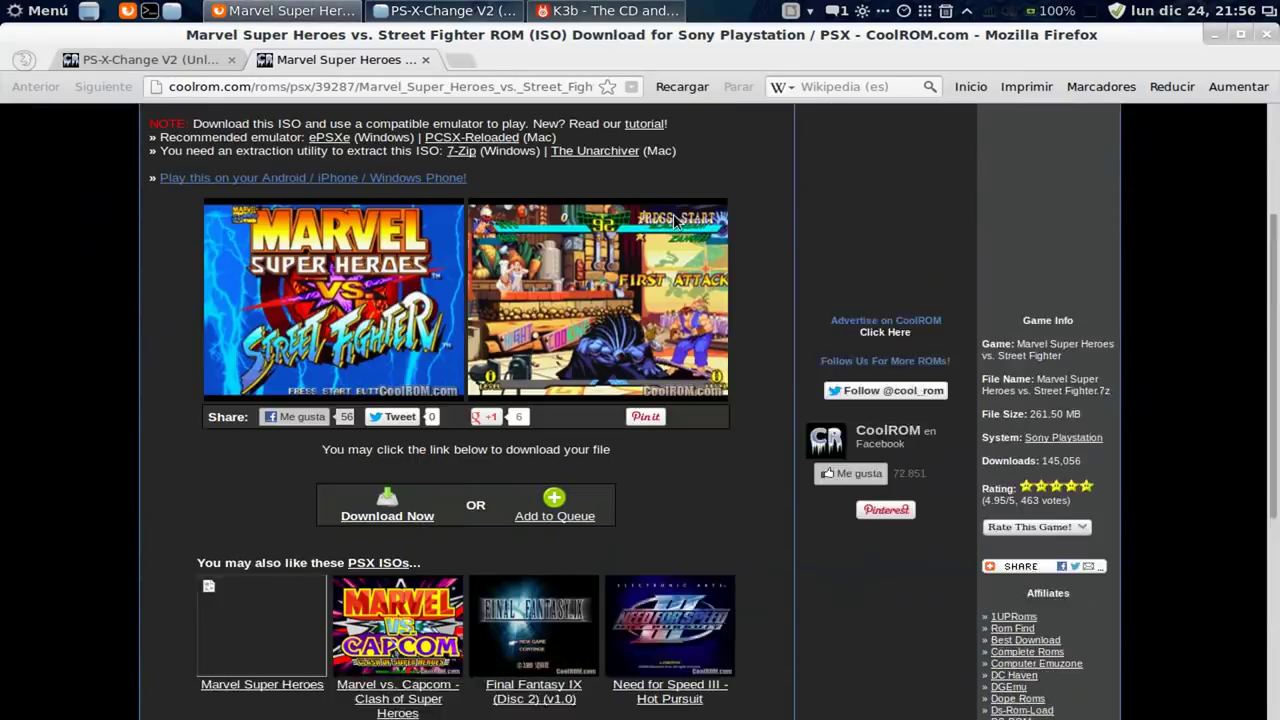
scroll(675, 223, down, 3)
scroll(673, 213, down, 4)
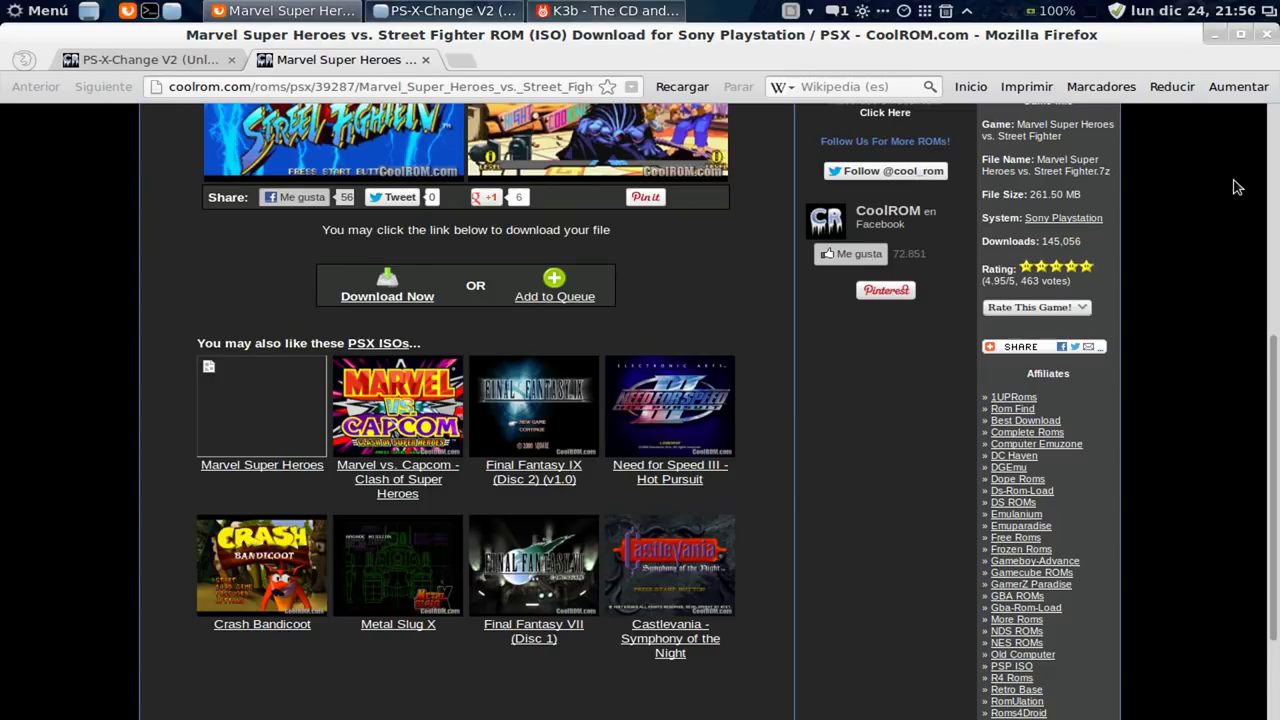
scroll(1236, 188, up, 4)
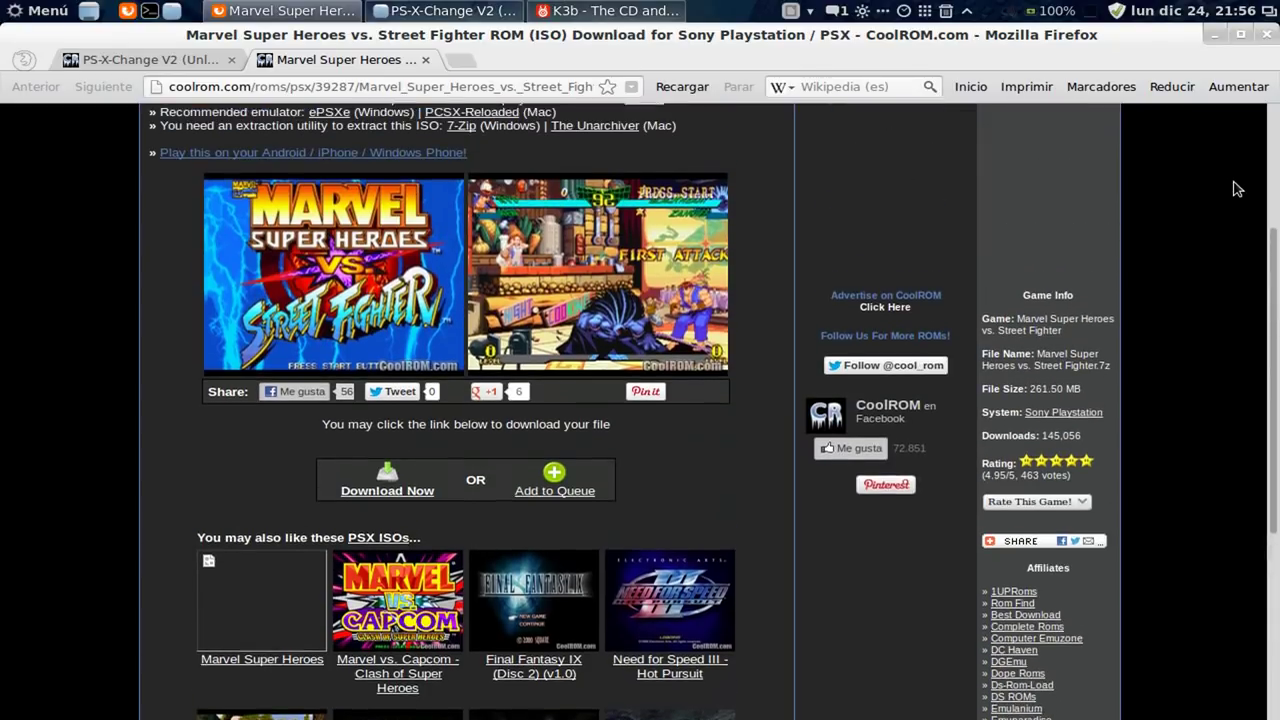
scroll(1236, 188, up, 4)
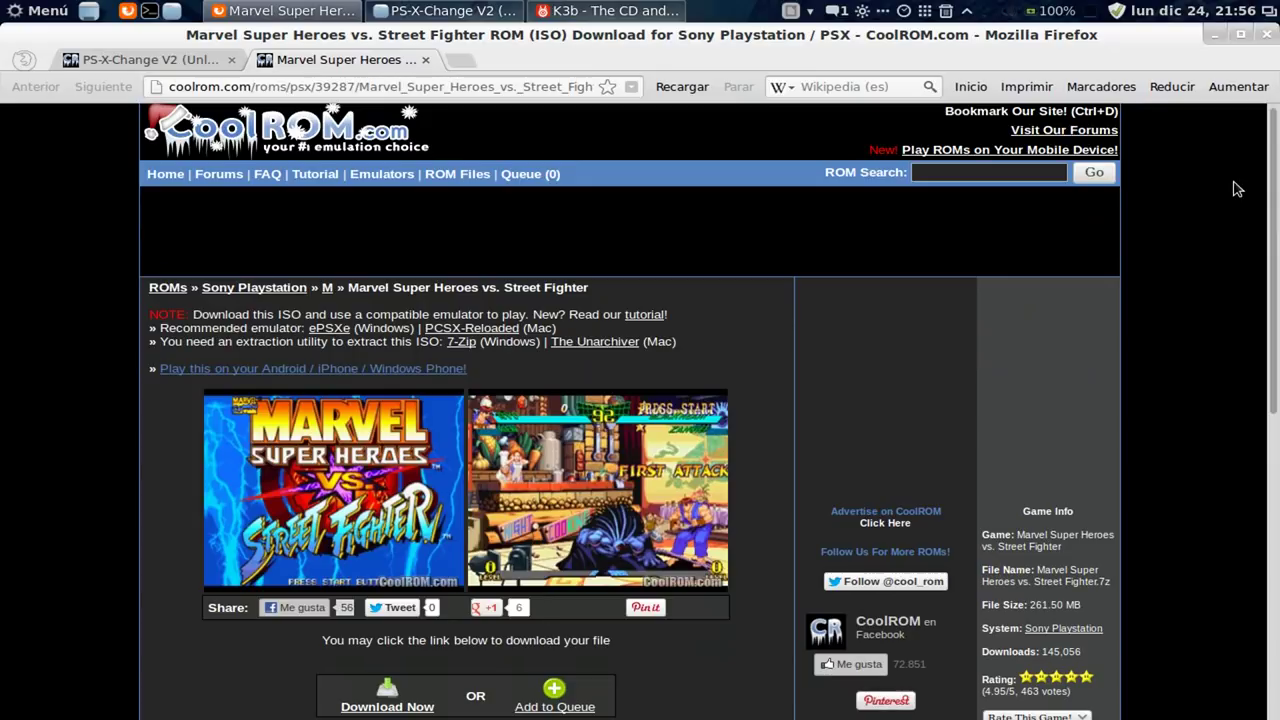
scroll(1154, 186, up, 1)
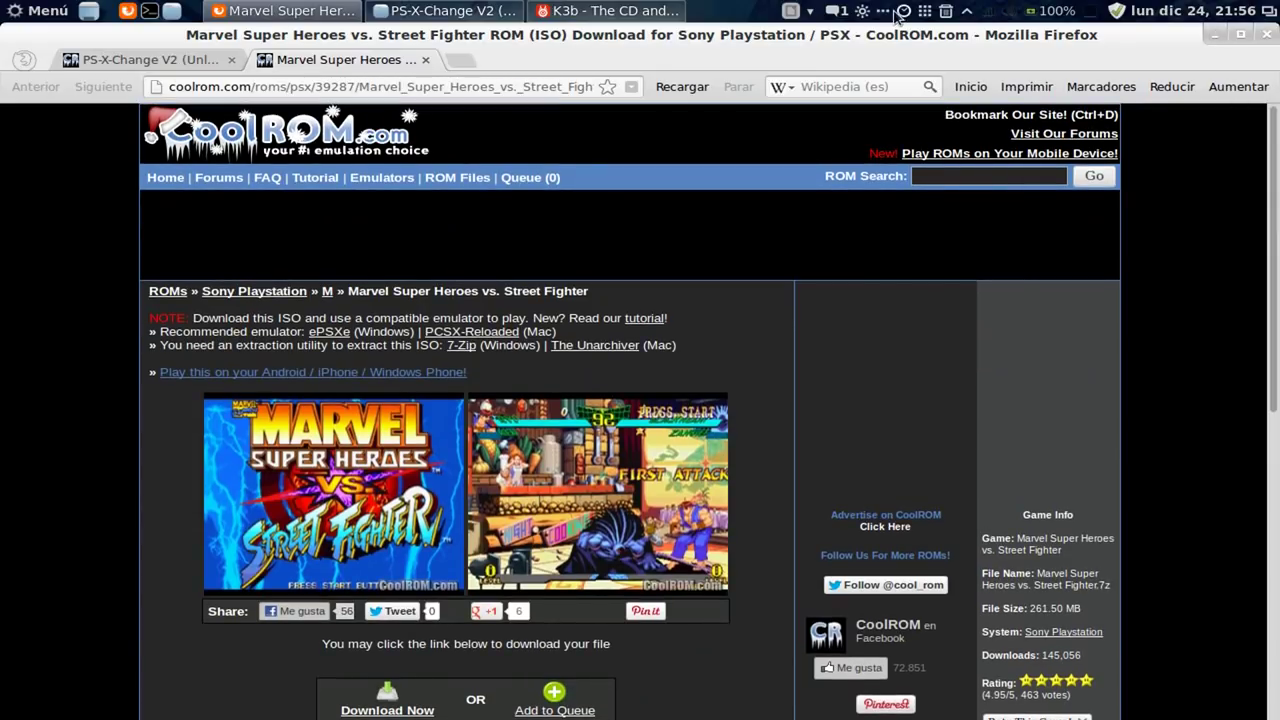
click(1215, 33)
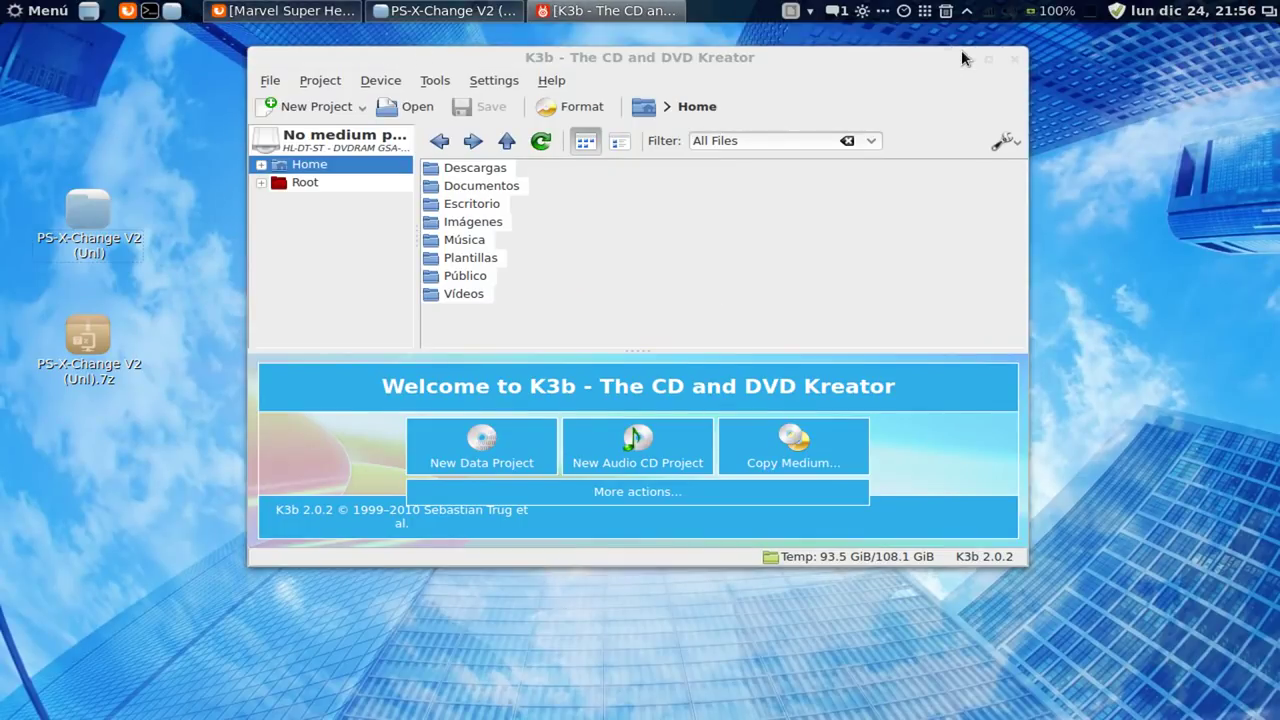
click(962, 56)
drag(921, 124, 543, 301)
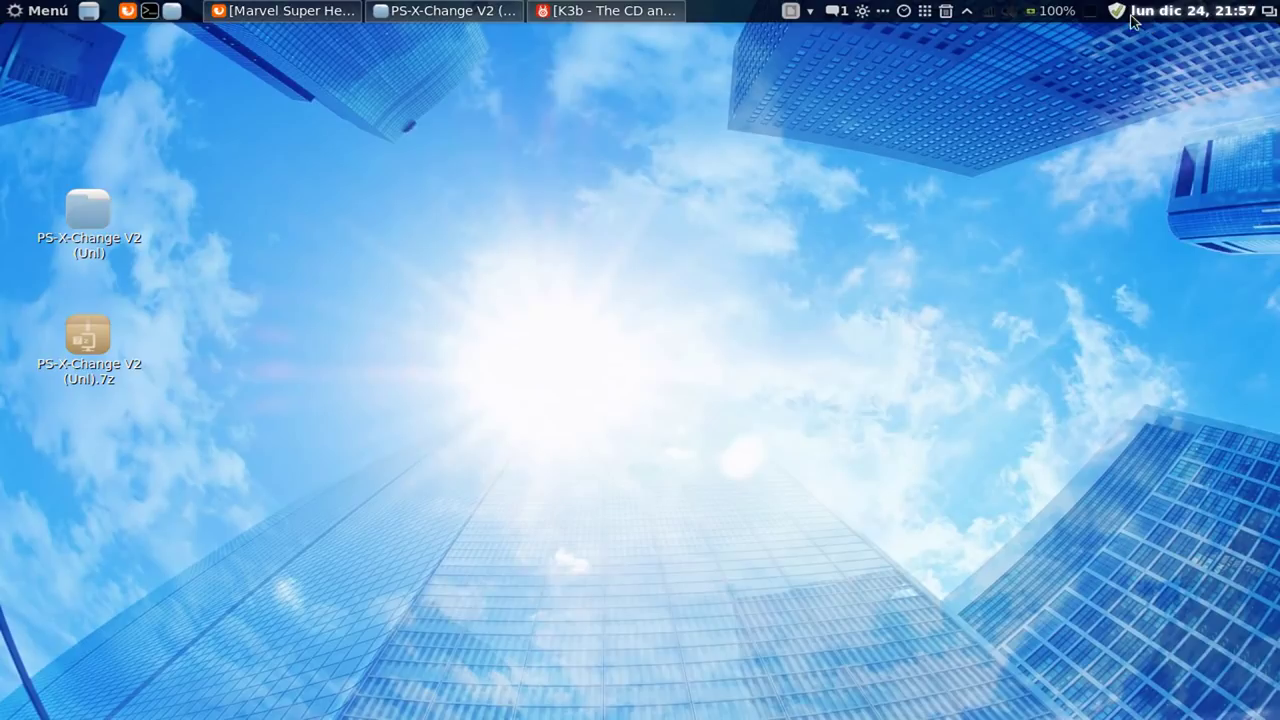
click(790, 10)
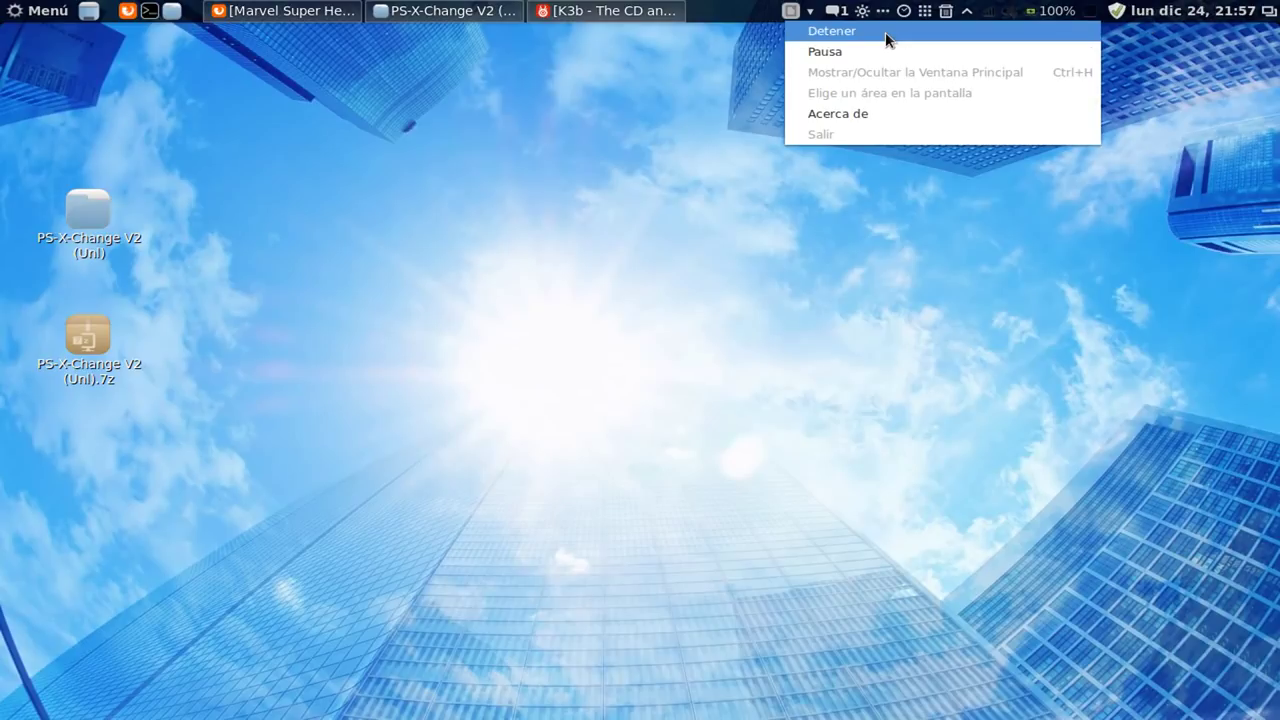